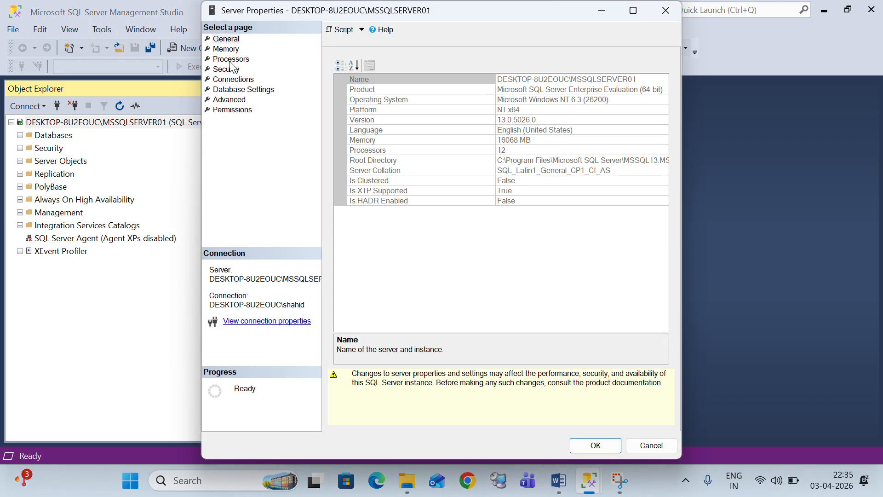
# On the Security page, choose SQL Server and Windows Authentication mode, save, and dismiss the restart notice
pyautogui.click(228, 70)
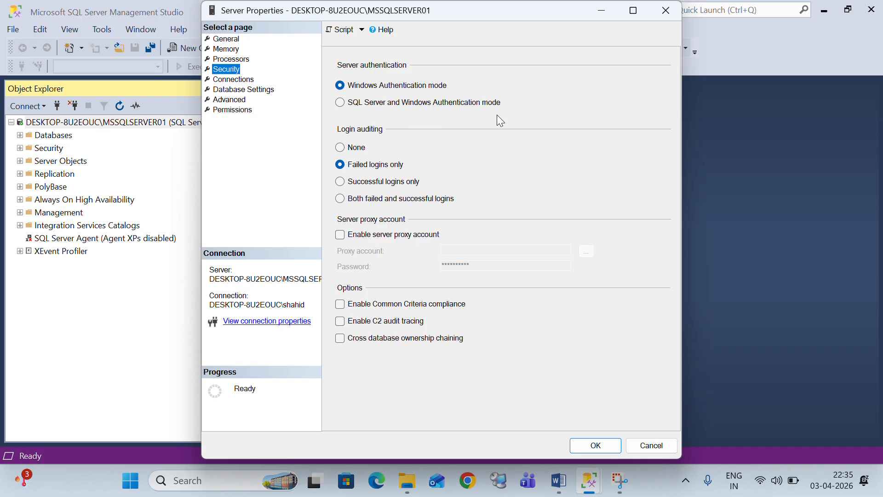
pyautogui.click(341, 103)
pyautogui.click(584, 447)
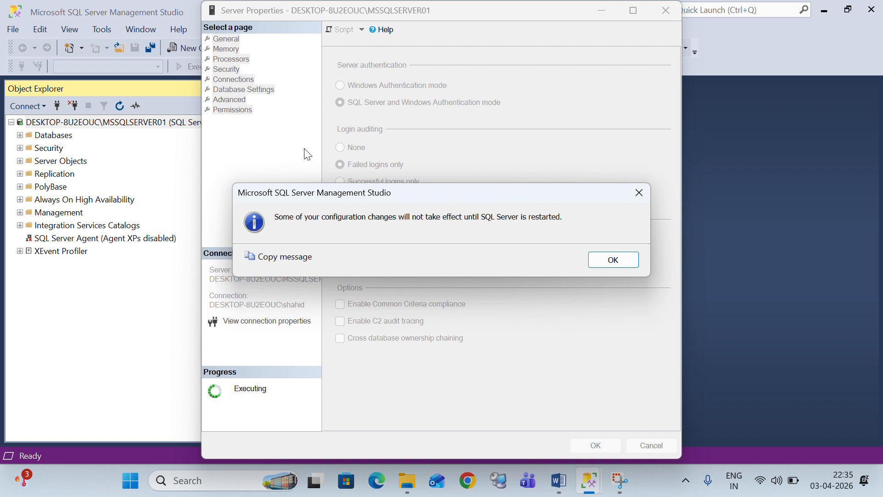
pyautogui.press('Return')
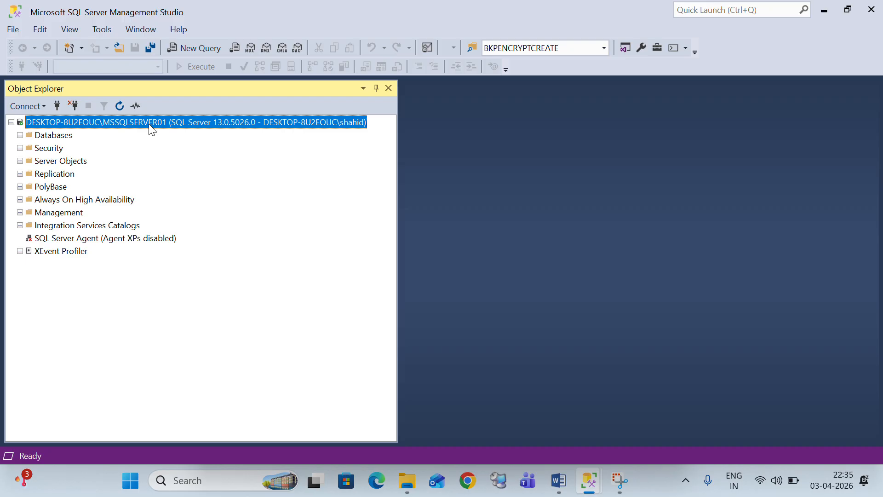
# Search 'configurat' to launch SQL Server 2016 Configuration Manager, then acknowledge the SSMS restart notice
pyautogui.press('super')
pyautogui.write('configu')
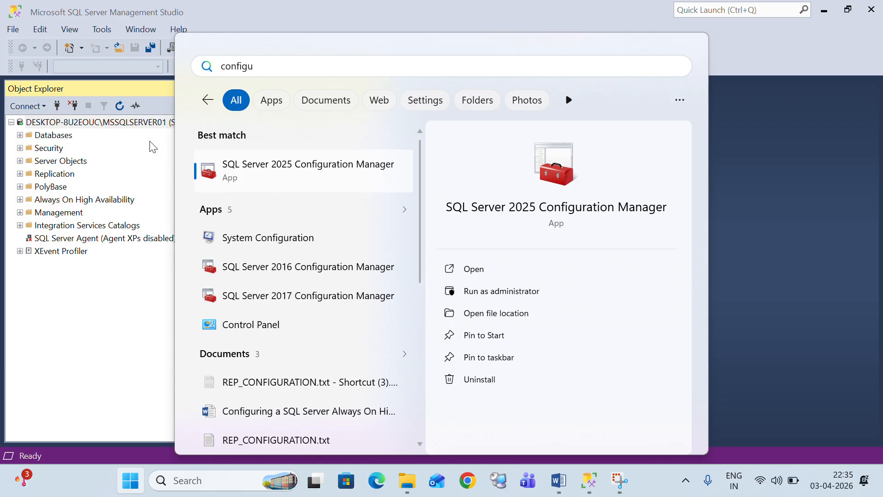
pyautogui.click(109, 247)
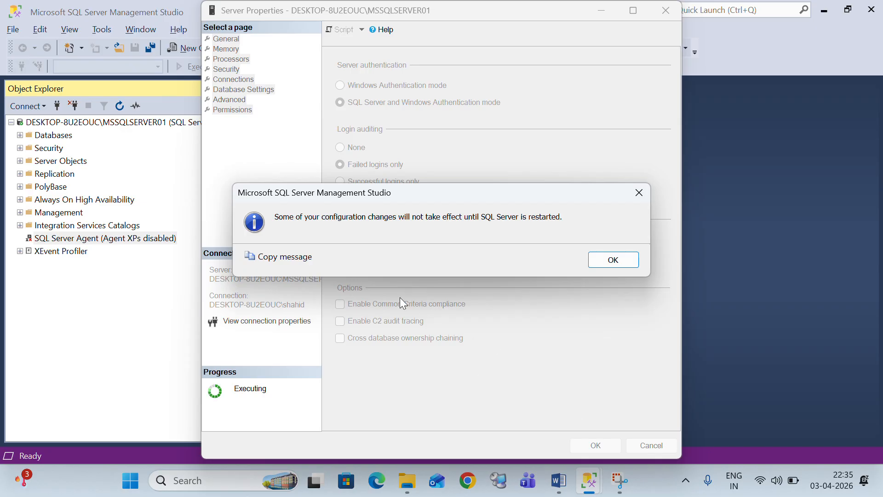
pyautogui.press('super')
pyautogui.write('con')
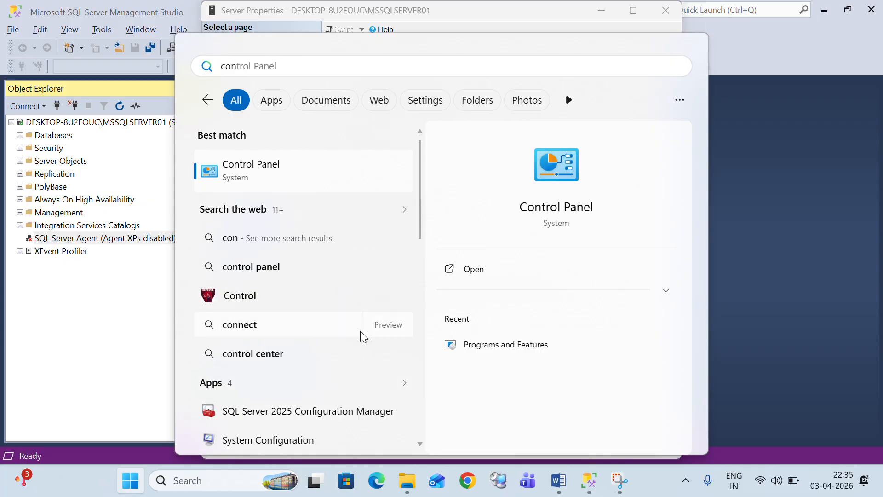
pyautogui.write('figurat')
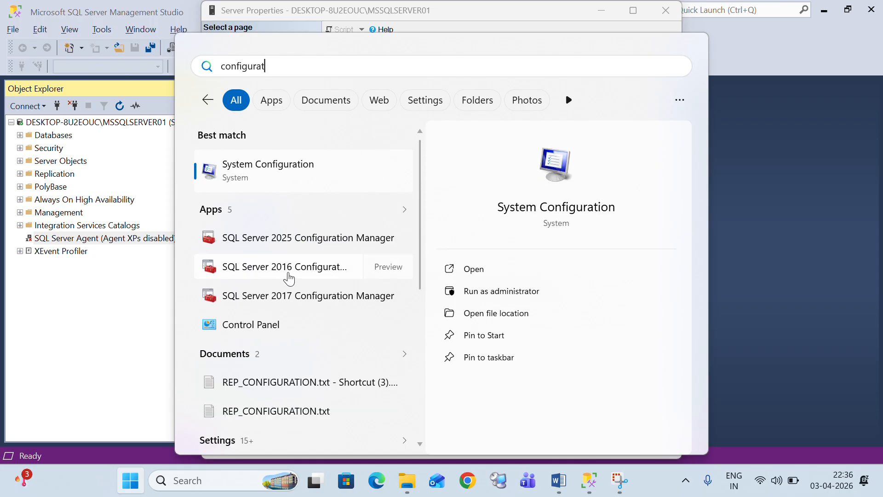
pyautogui.click(288, 272)
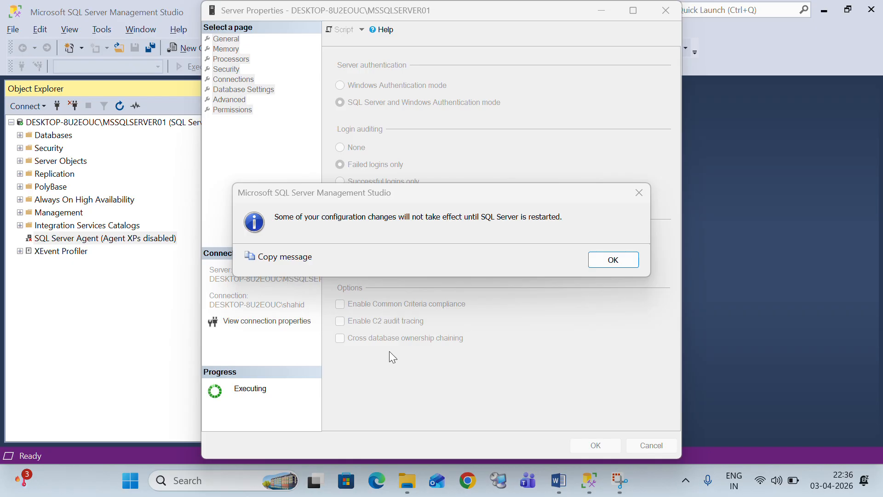
pyautogui.click(627, 264)
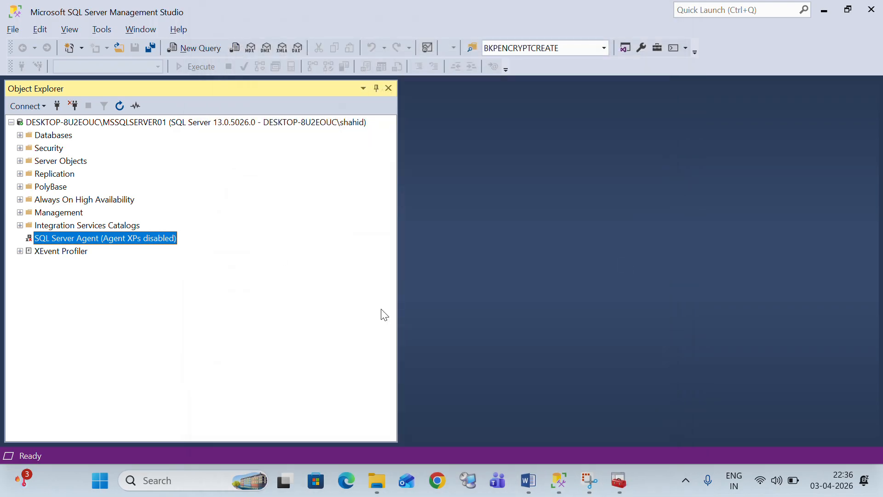
# List the SQL Server Services in Configuration Manager with the Name column widened and refreshed
pyautogui.click(620, 482)
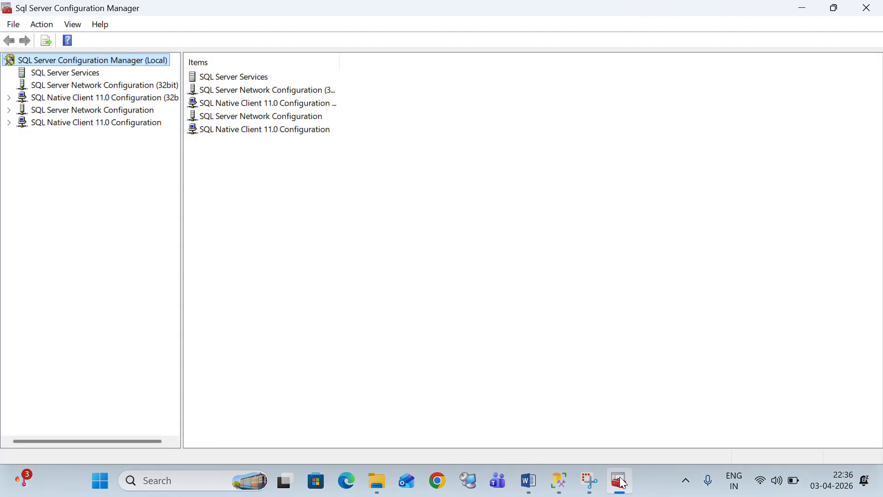
pyautogui.click(52, 71)
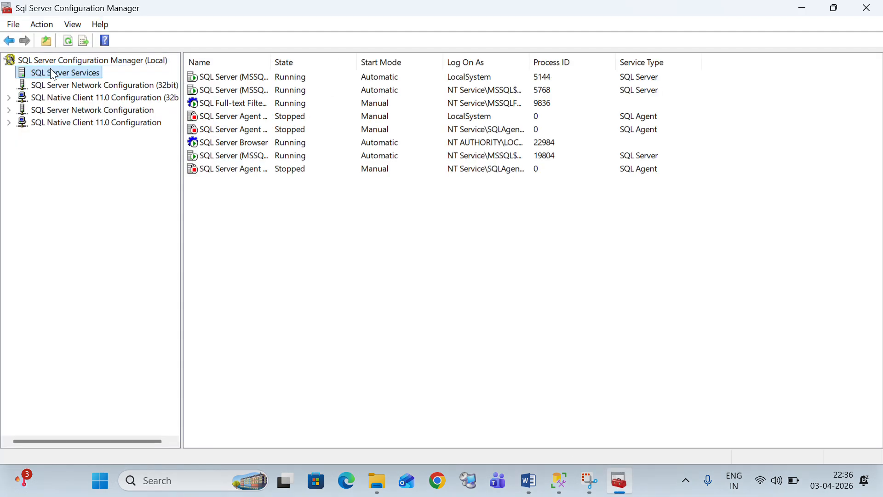
pyautogui.click(269, 54)
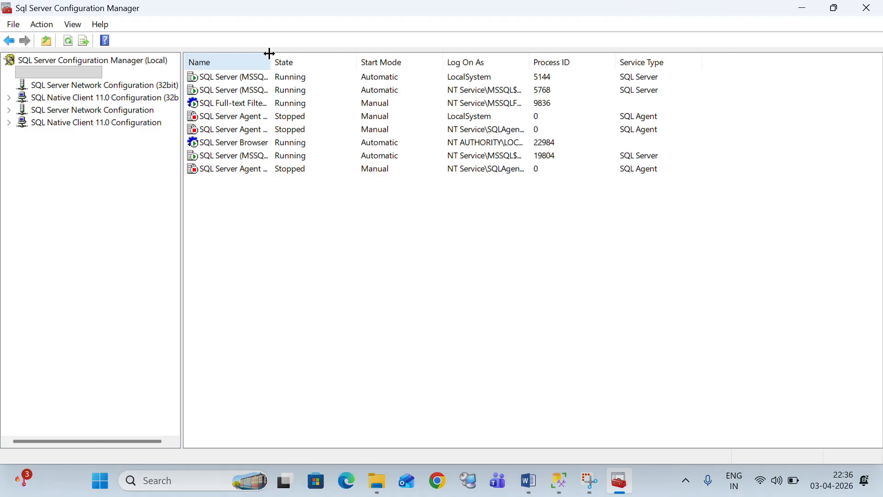
pyautogui.doubleClick(269, 54)
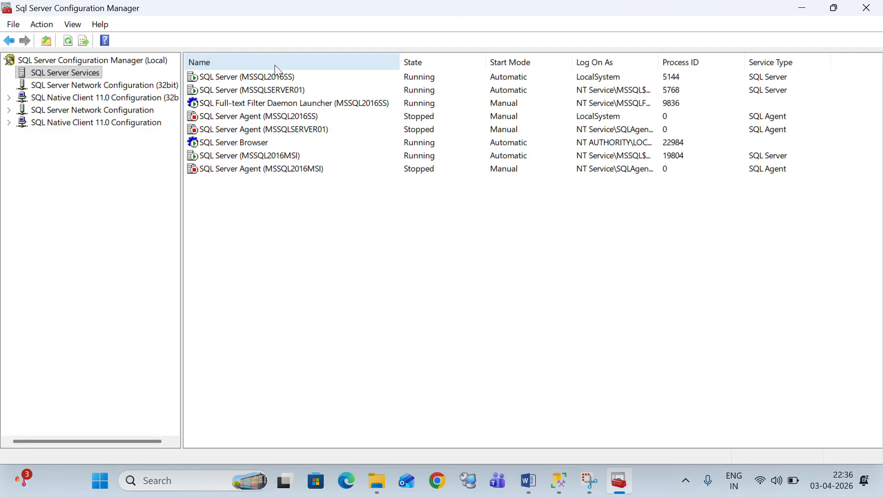
pyautogui.click(297, 129)
pyautogui.press('F5')
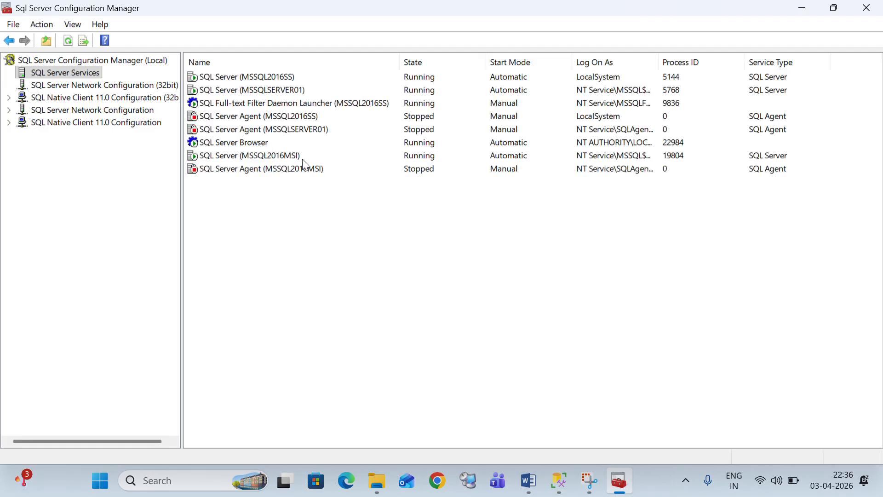
pyautogui.click(272, 160)
# Restart the SQL Server (MSSQLSERVER01) service
pyautogui.hotkey('alt', 'Tab')
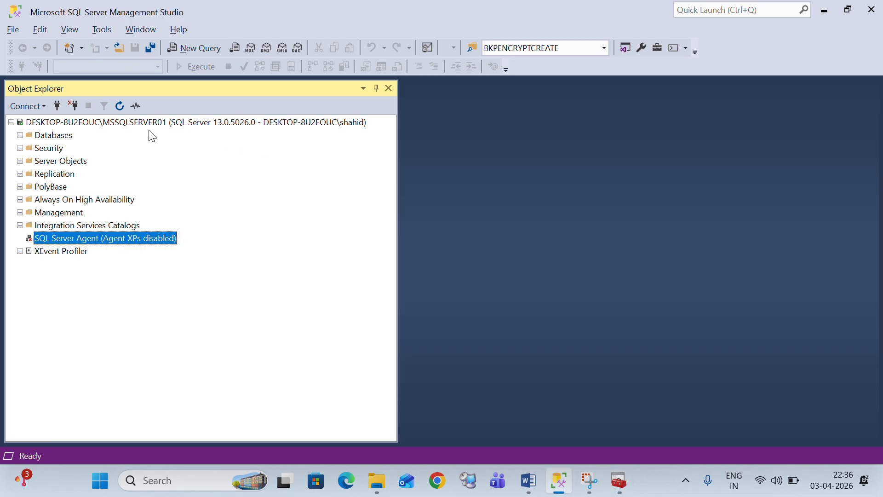
pyautogui.hotkey('alt', 'Tab')
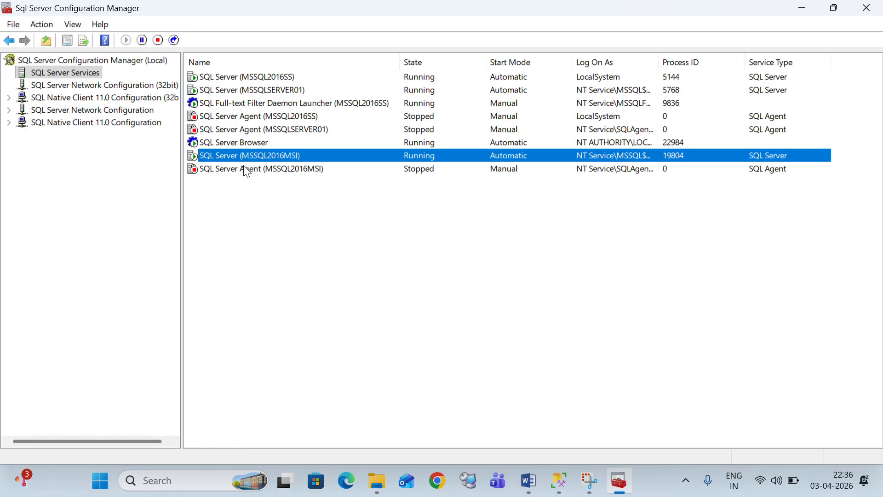
pyautogui.click(272, 90)
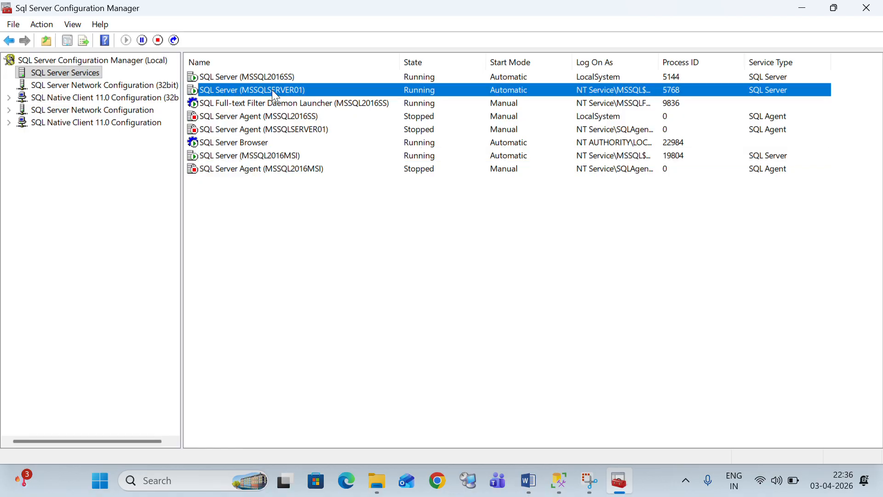
pyautogui.rightClick(272, 89)
pyautogui.click(305, 160)
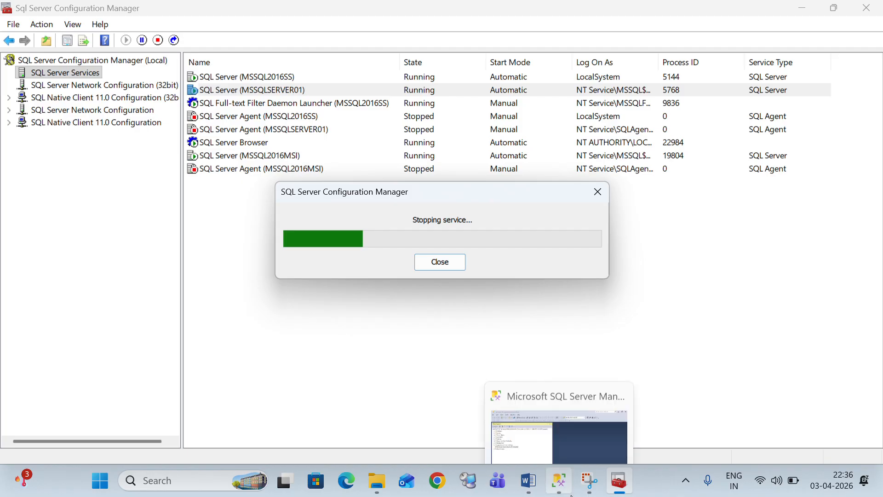
# Refresh the MSSQLSERVER01 server node in Management Studio and confirm the restart finished
pyautogui.click(570, 481)
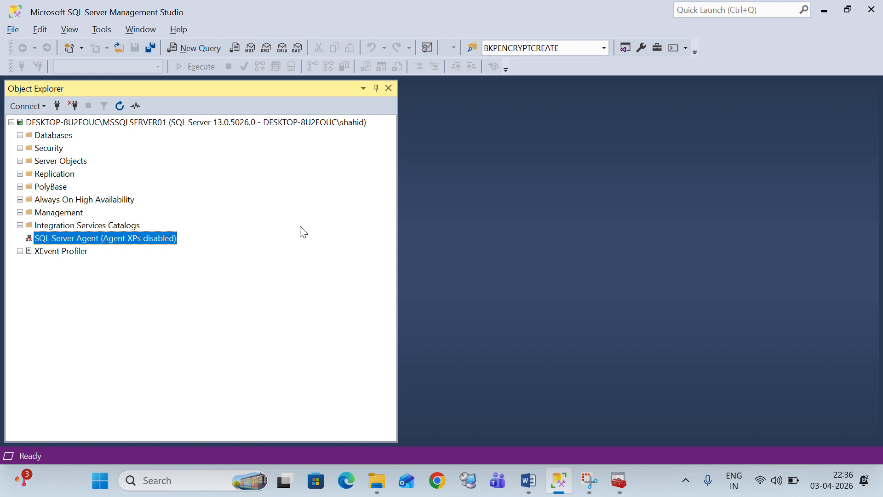
pyautogui.click(86, 123)
pyautogui.rightClick(86, 122)
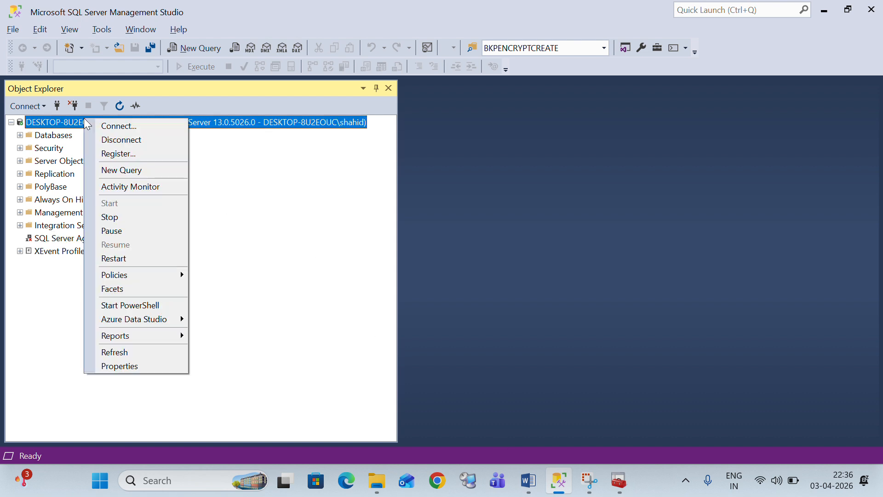
pyautogui.click(123, 351)
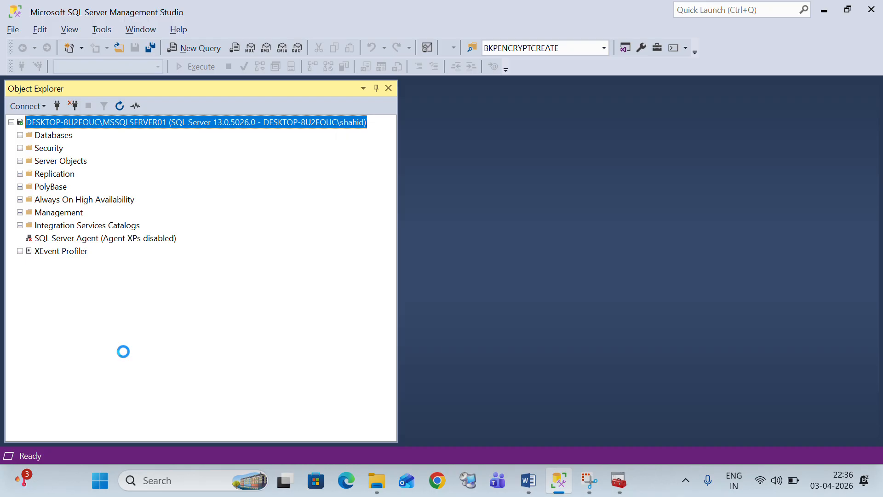
pyautogui.moveTo(619, 481)
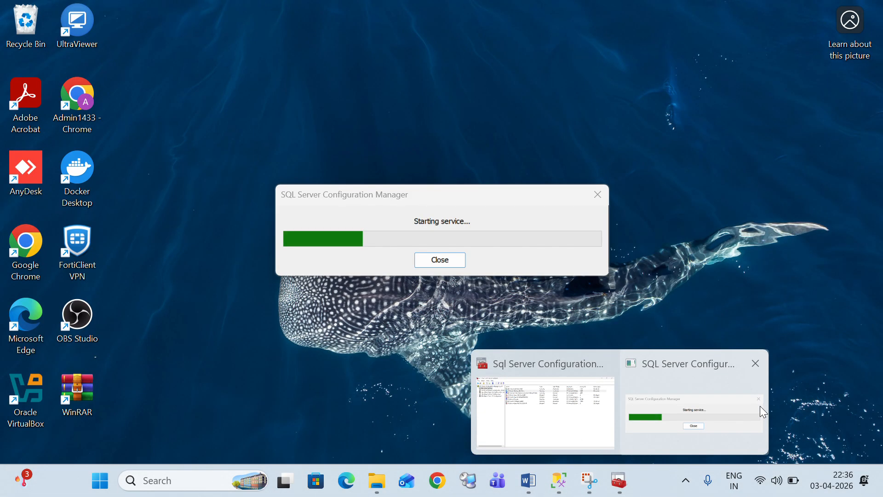
pyautogui.click(760, 406)
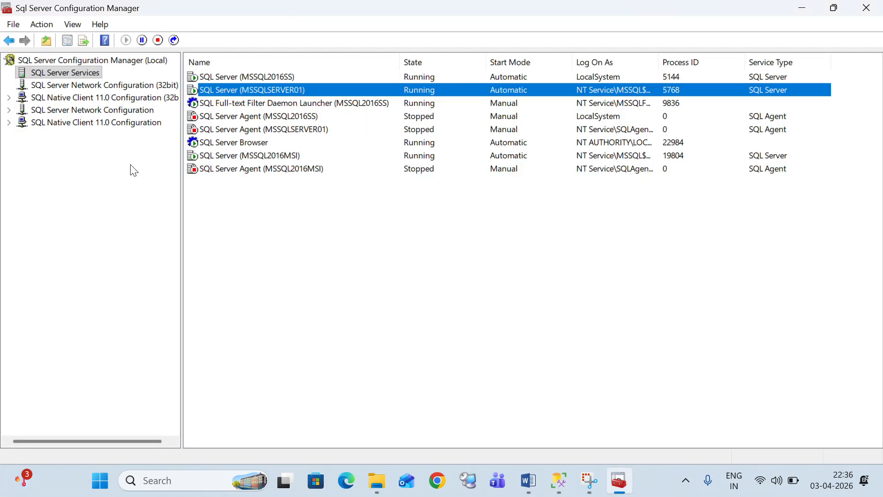
pyautogui.hotkey('alt', 'Tab')
# Expand the Databases folder and start a new Database Engine connection
pyautogui.click(22, 135)
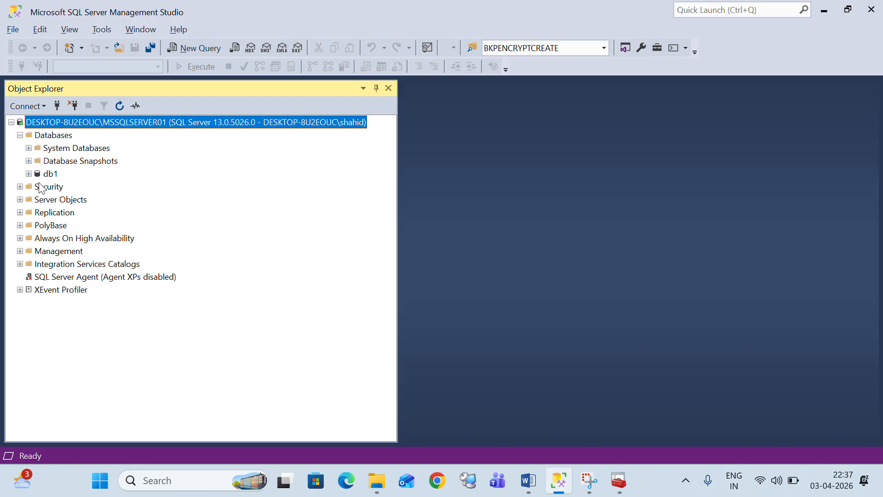
pyautogui.click(51, 109)
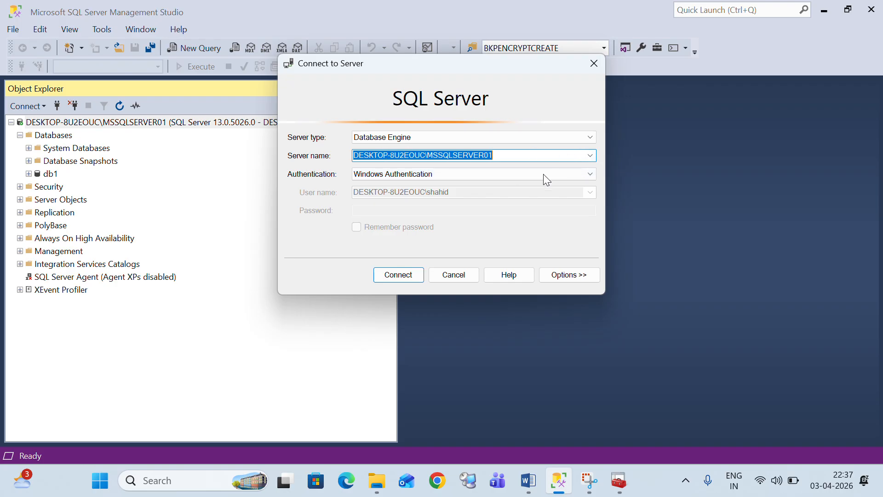
pyautogui.click(591, 174)
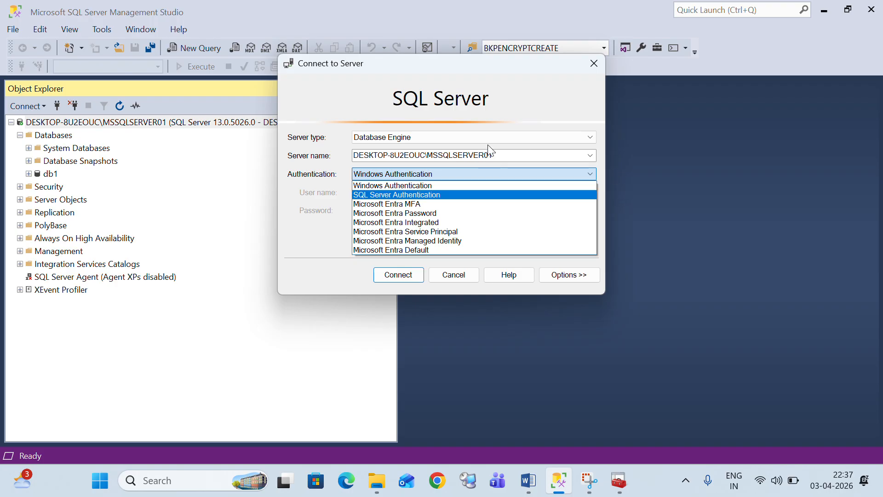
pyautogui.click(508, 141)
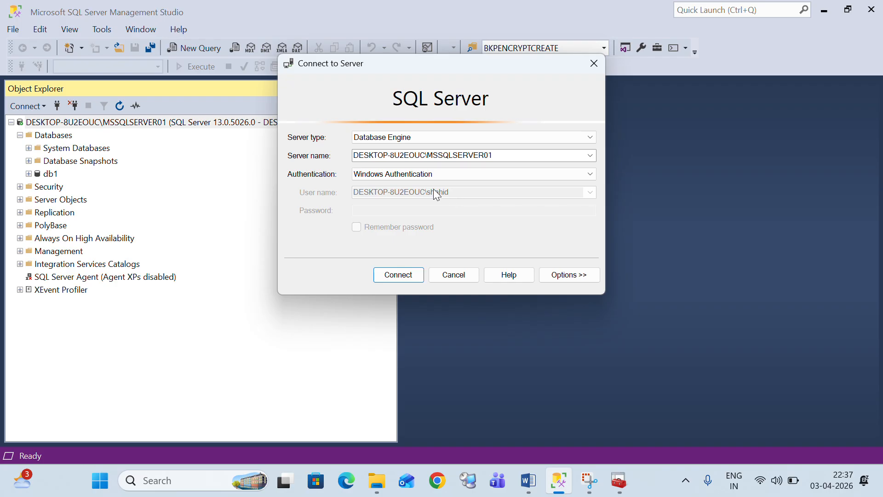
# Try SQL Server Authentication in the connection dialog, cancel it, and expand the Security folder
pyautogui.click(589, 176)
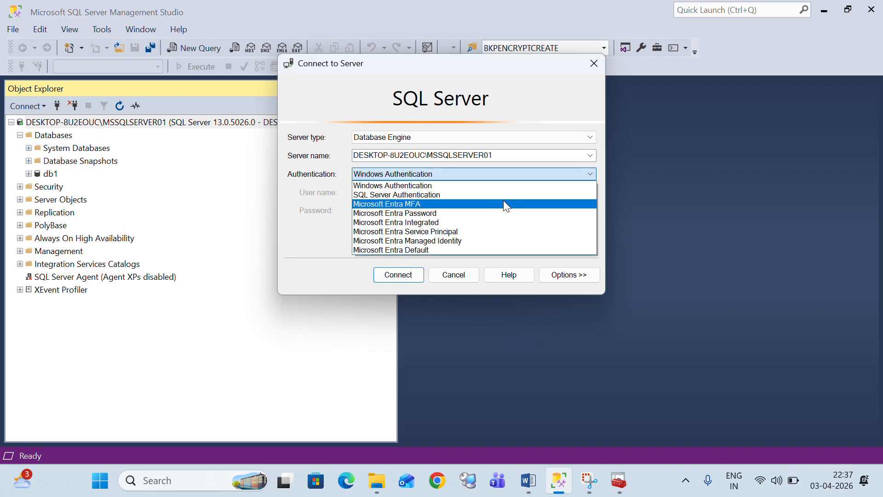
pyautogui.click(483, 192)
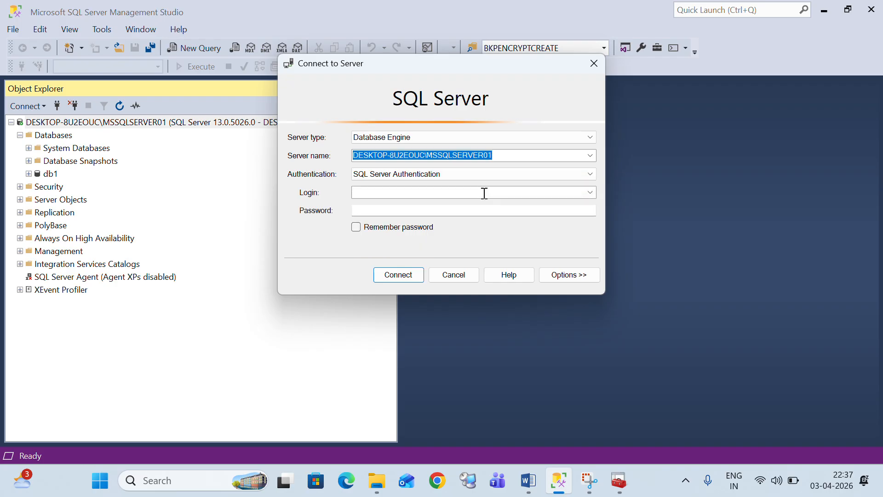
pyautogui.click(401, 192)
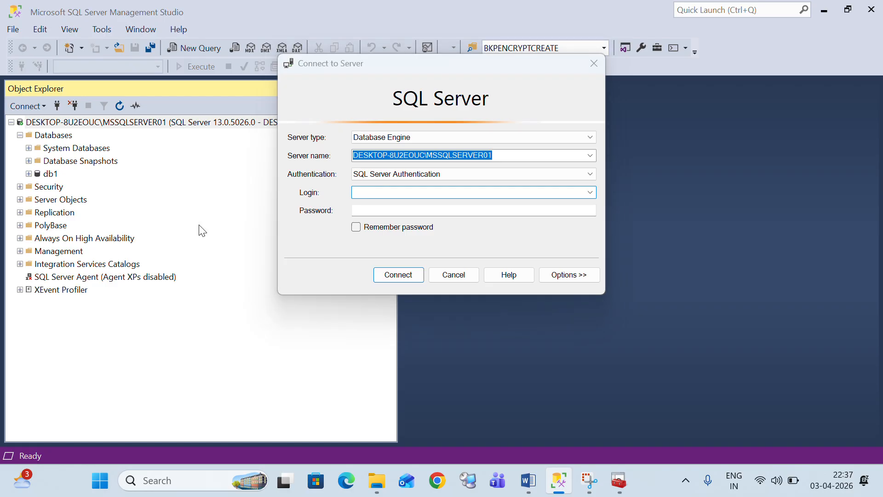
pyautogui.click(454, 276)
pyautogui.click(20, 187)
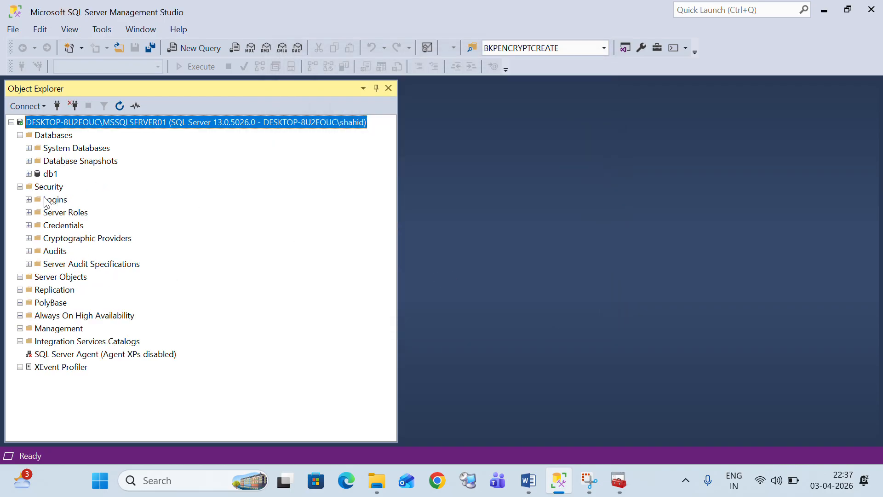
# Start a new login under Security > Logins using SQL Server authentication
pyautogui.click(28, 199)
pyautogui.rightClick(55, 202)
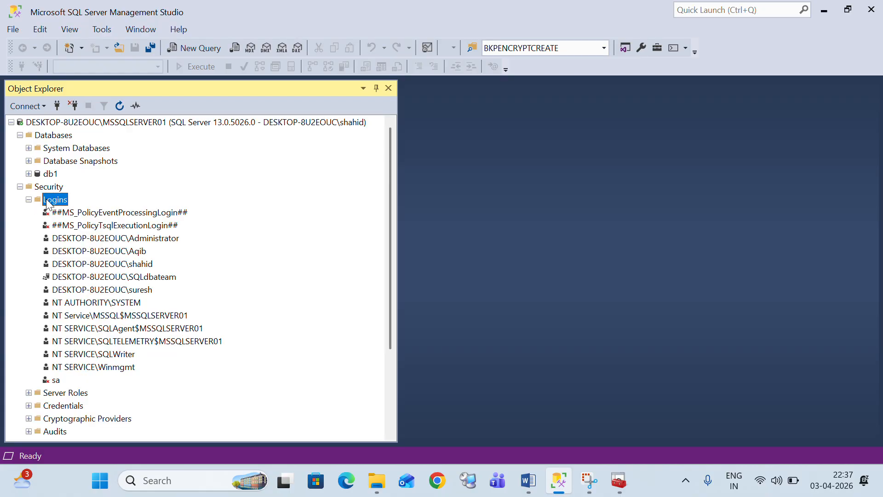
pyautogui.click(81, 204)
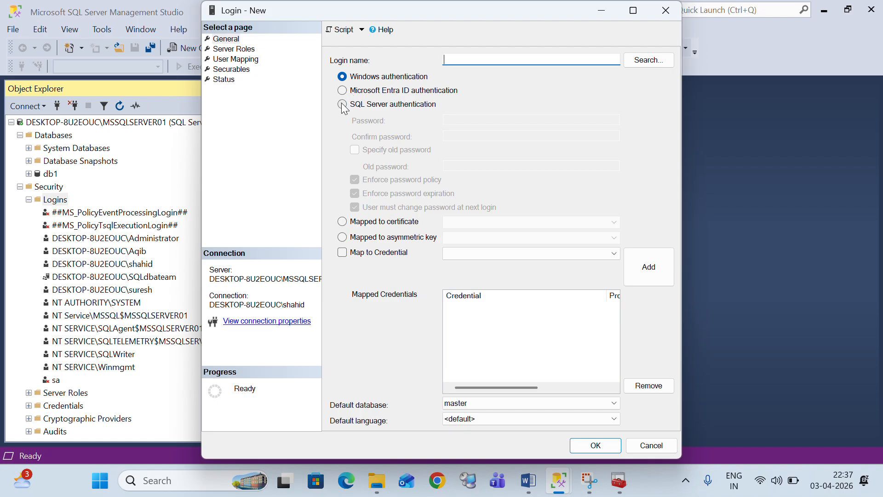
pyautogui.click(343, 105)
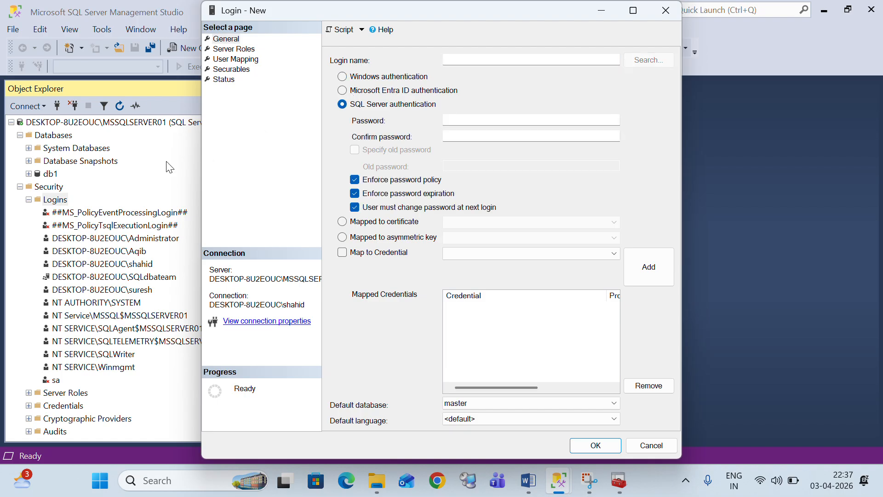
pyautogui.press('Escape')
# Open the server's Properties and view the Memory and Processors pages
pyautogui.rightClick(79, 121)
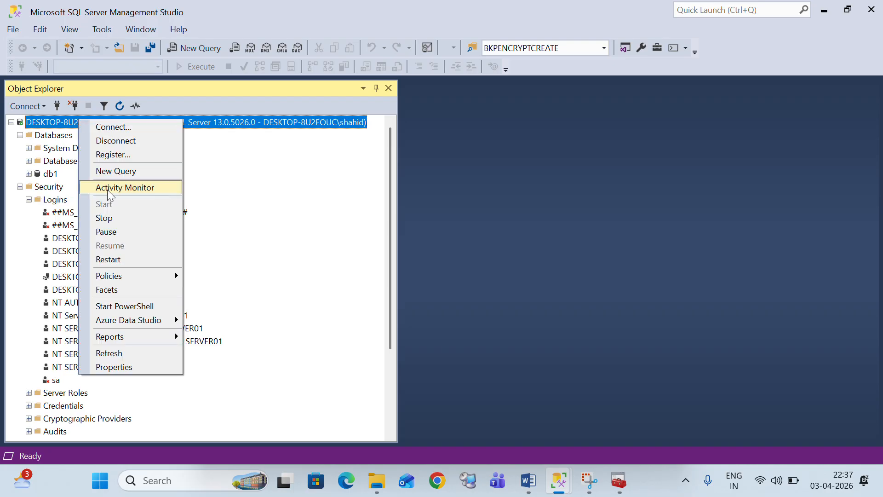
pyautogui.click(114, 367)
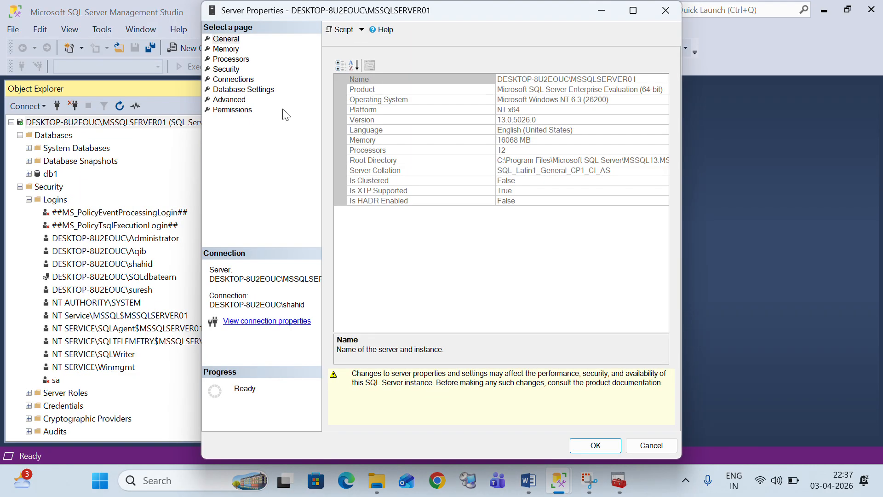
pyautogui.click(226, 49)
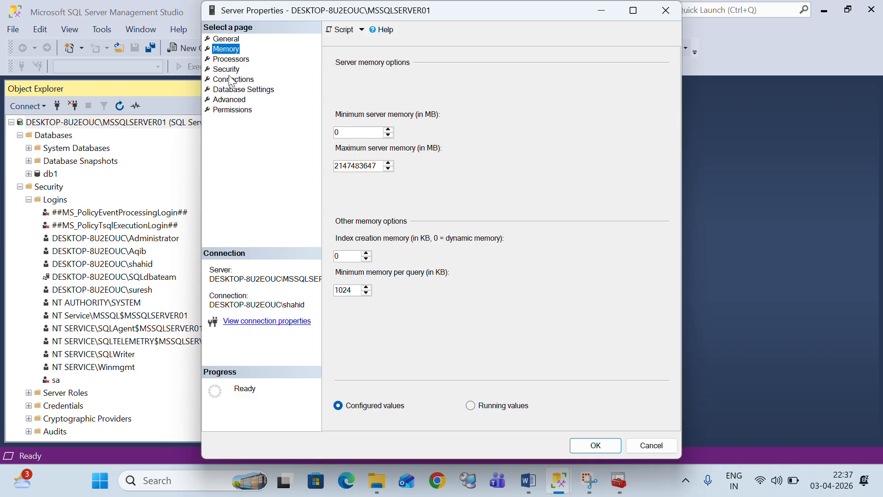
pyautogui.click(231, 59)
# Check the Security page, close Server Properties, and bring back the Login - New form
pyautogui.click(227, 69)
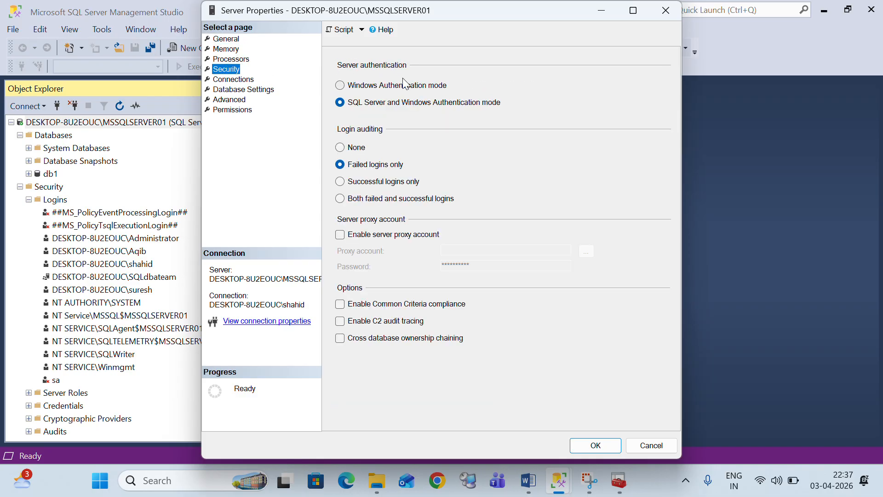
pyautogui.click(665, 10)
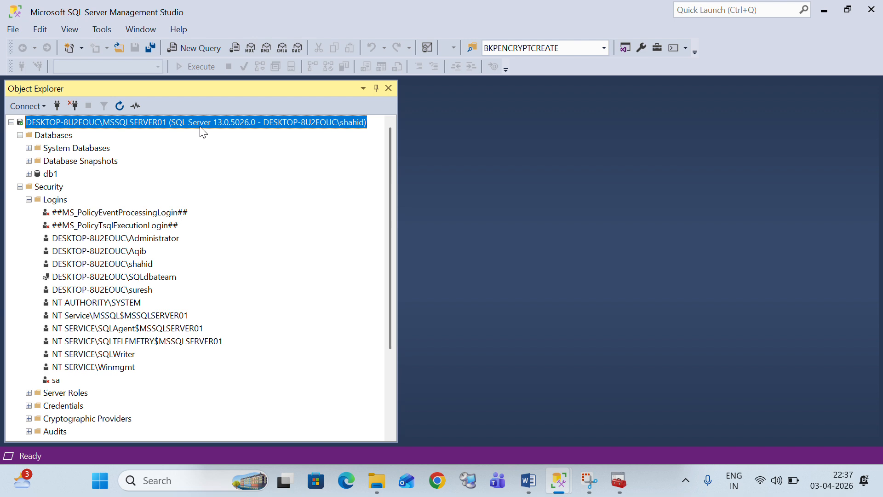
pyautogui.moveTo(559, 481)
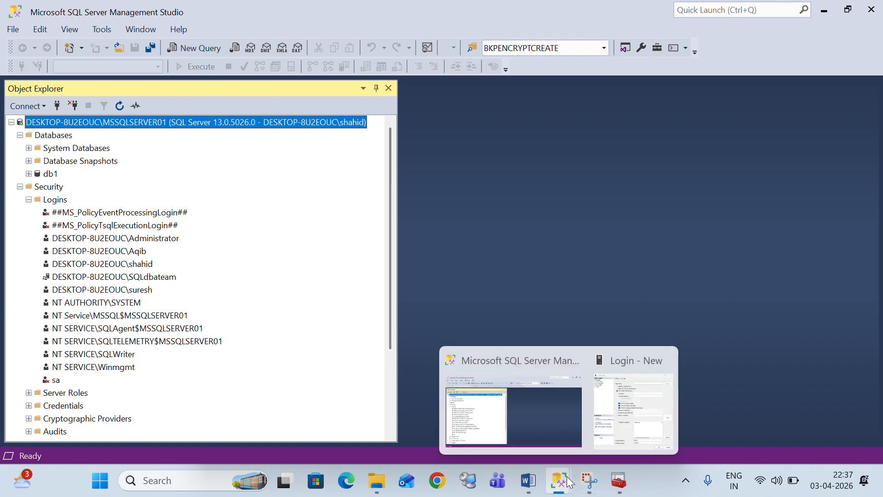
pyautogui.click(642, 413)
# Enter the new login's name, a password, and the password confirmation
pyautogui.click(473, 60)
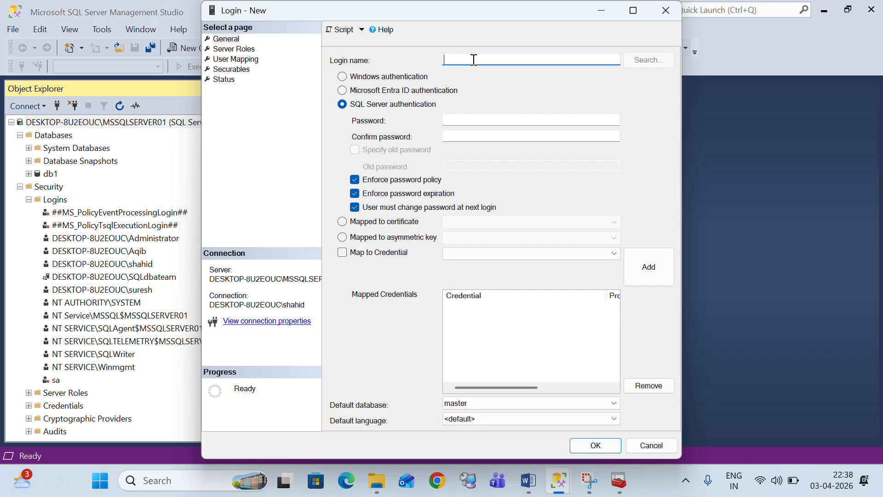
pyautogui.write('Ramesh')
pyautogui.click(460, 116)
pyautogui.write('********')
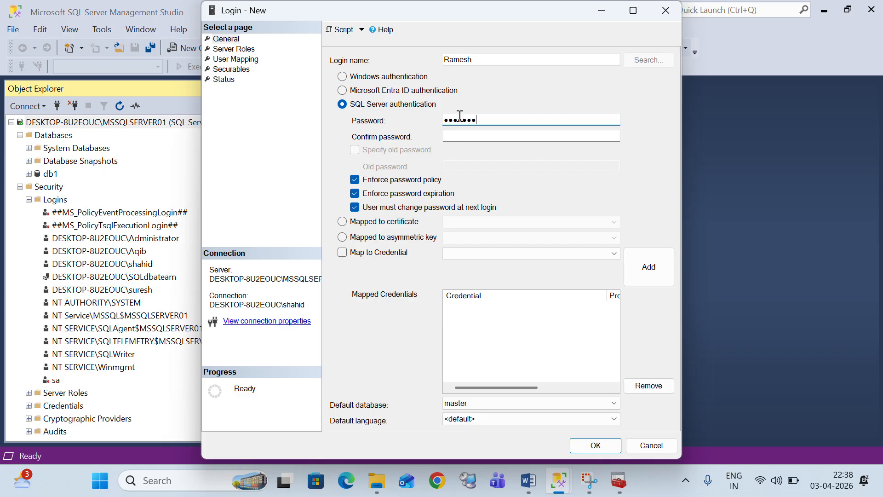
pyautogui.write('**')
pyautogui.press('Tab')
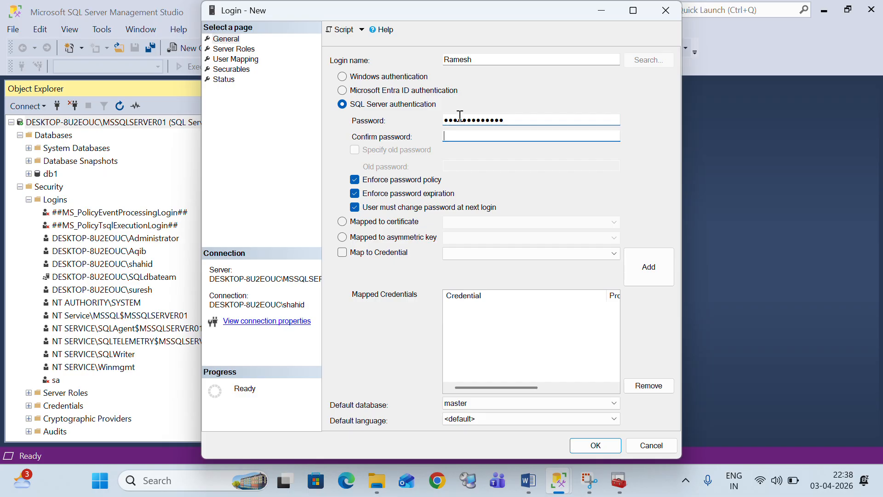
pyautogui.write('*******')
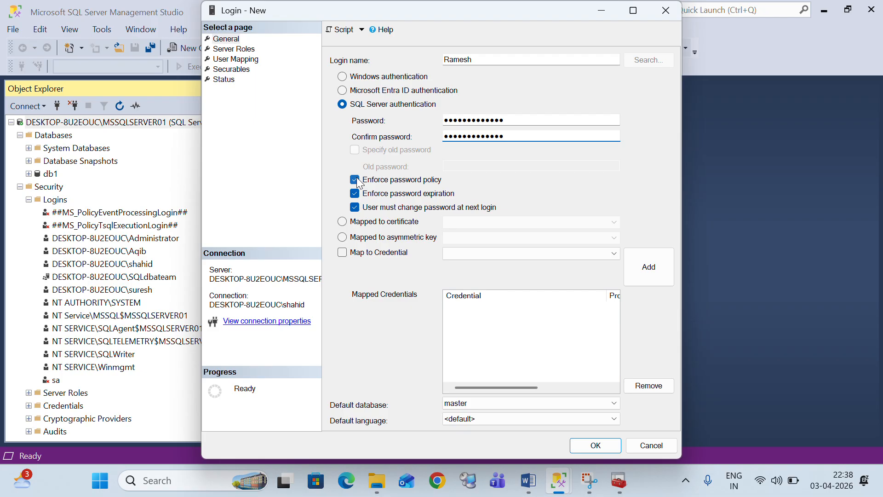
# Uncheck Enforce password expiration, User must change password at next login, and Enforce password policy
pyautogui.click(356, 194)
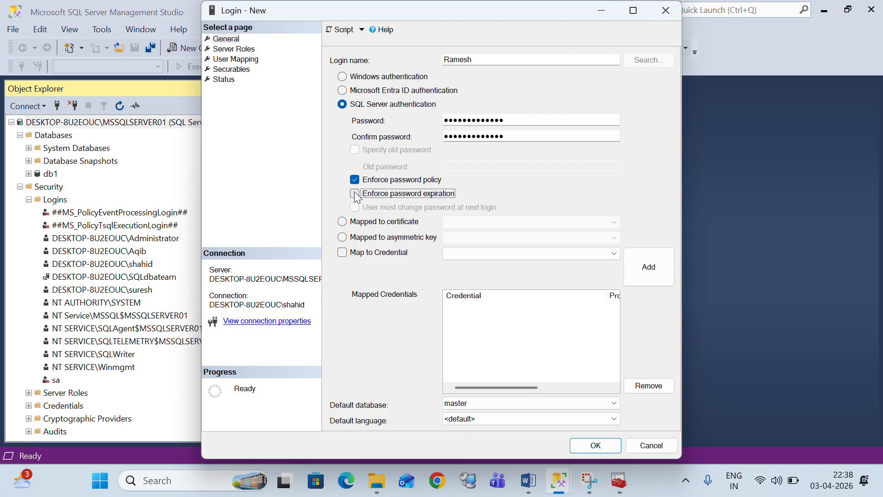
pyautogui.click(355, 194)
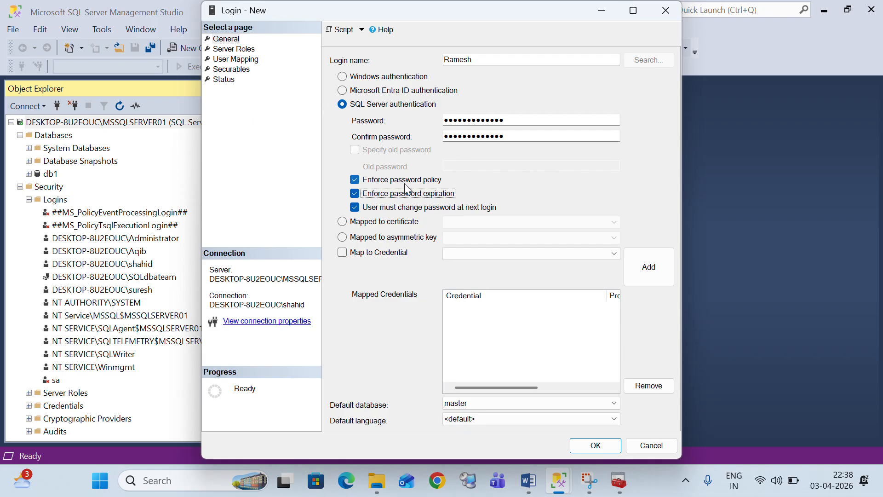
pyautogui.click(357, 207)
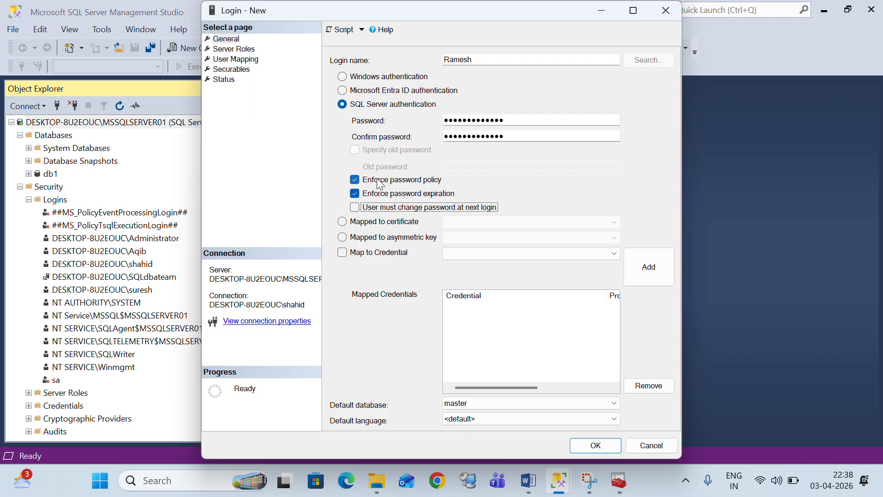
pyautogui.click(356, 194)
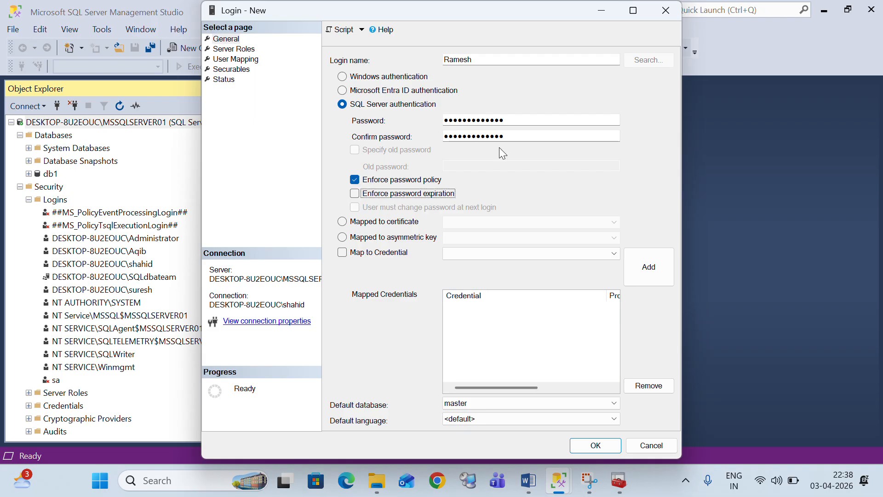
pyautogui.moveTo(508, 120); pyautogui.dragTo(444, 131)
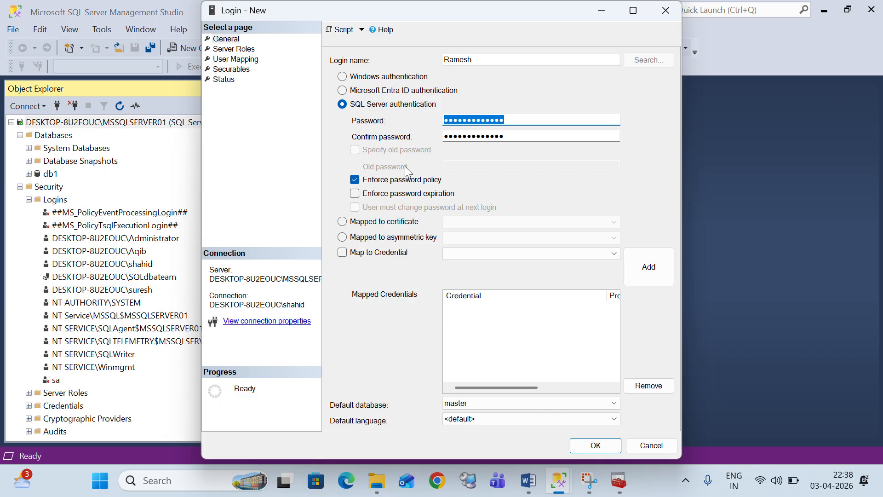
pyautogui.click(361, 182)
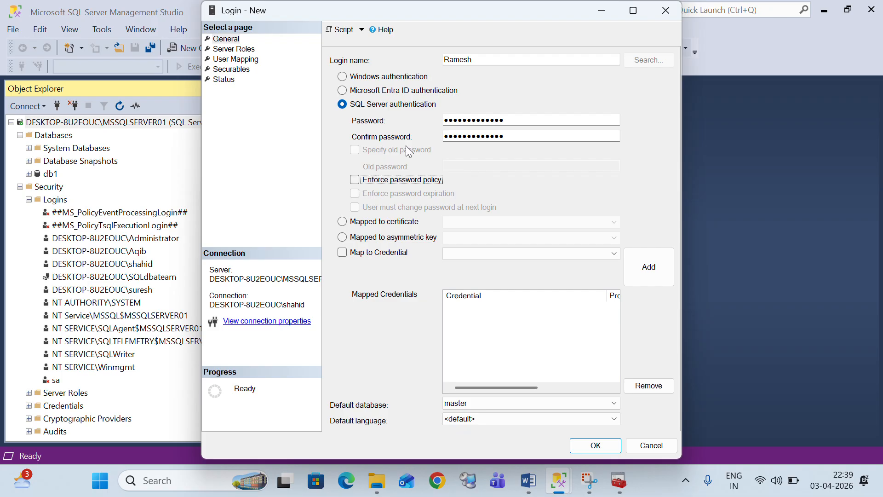
pyautogui.moveTo(506, 119); pyautogui.dragTo(438, 121)
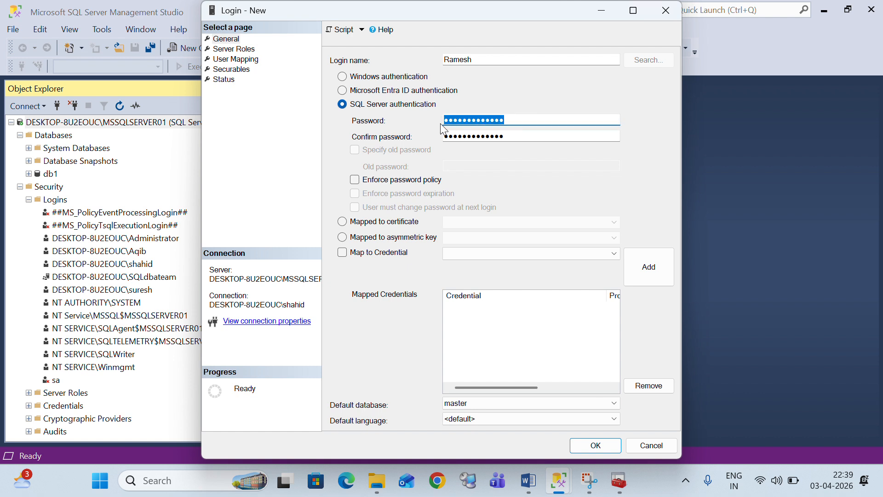
# Launch secpol.msc and open the Minimum password length setting under Account Policies > Password Policy
pyautogui.press('super+r')
pyautogui.write('secp')
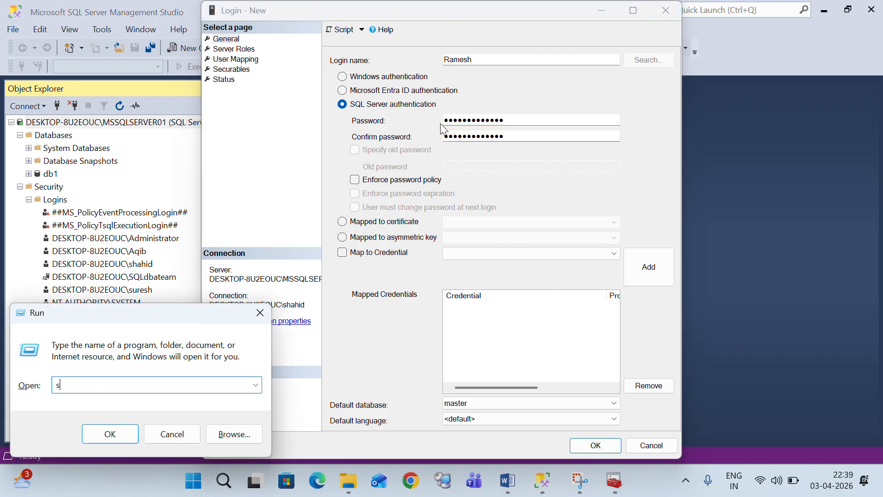
pyautogui.write('ol.msc')
pyautogui.press('Return')
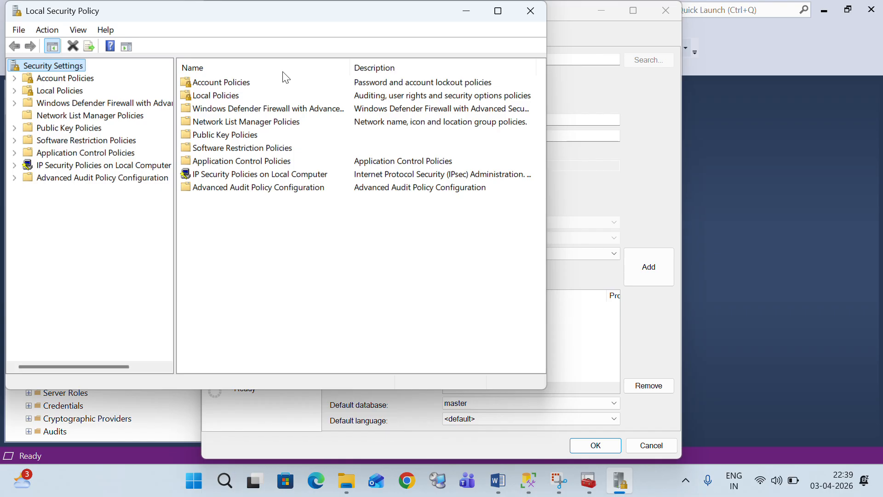
pyautogui.click(82, 80)
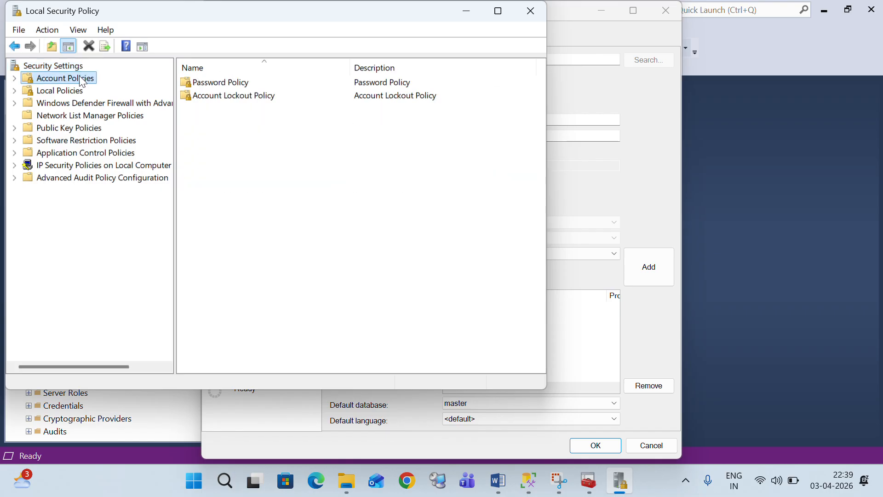
pyautogui.doubleClick(222, 82)
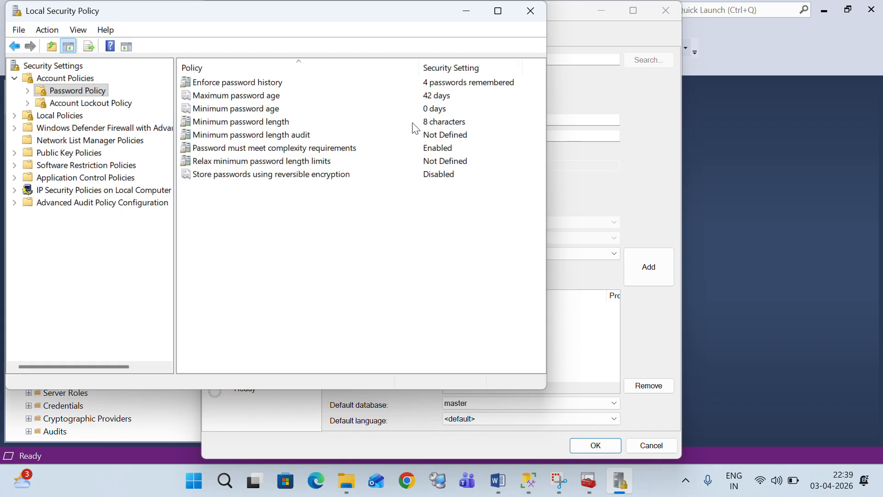
pyautogui.click(427, 121)
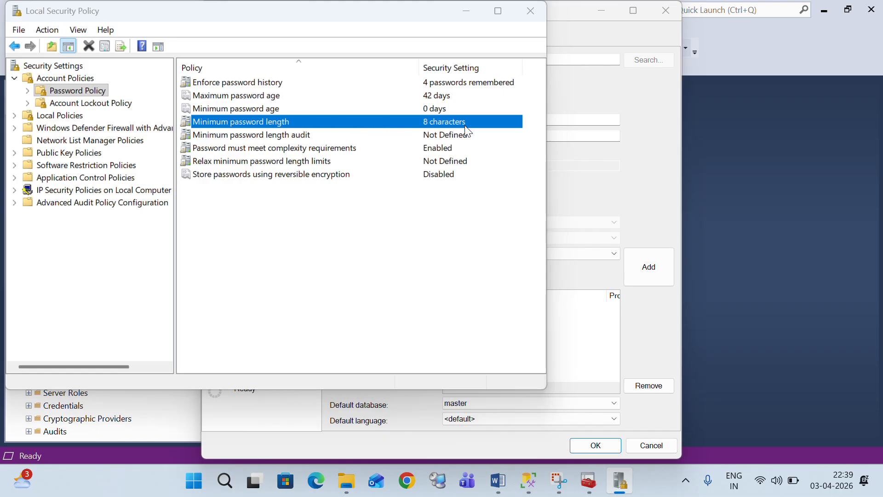
pyautogui.doubleClick(444, 123)
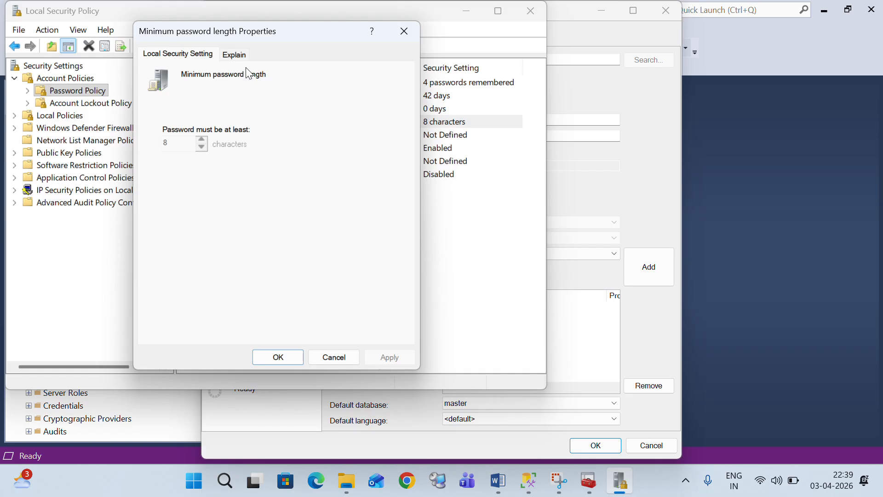
# Reopen Minimum password length properties, showing 8 characters, then close it and Local Security Policy
pyautogui.moveTo(309, 32); pyautogui.dragTo(254, 38)
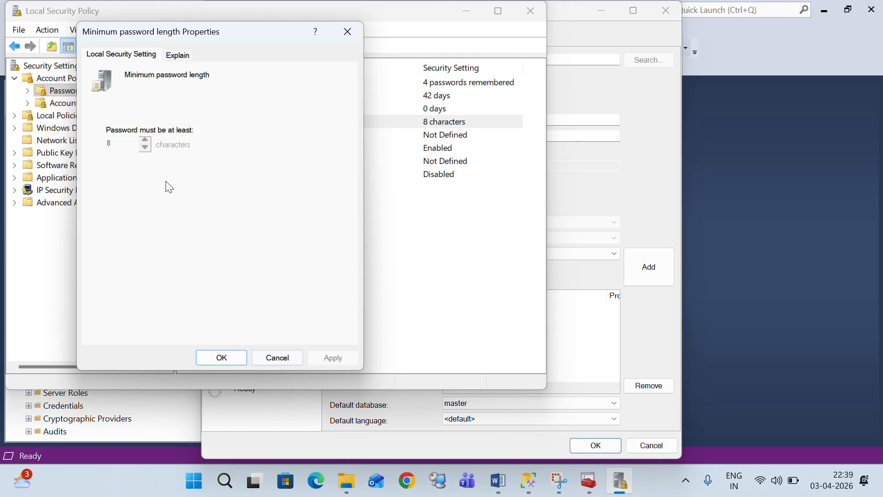
pyautogui.click(347, 32)
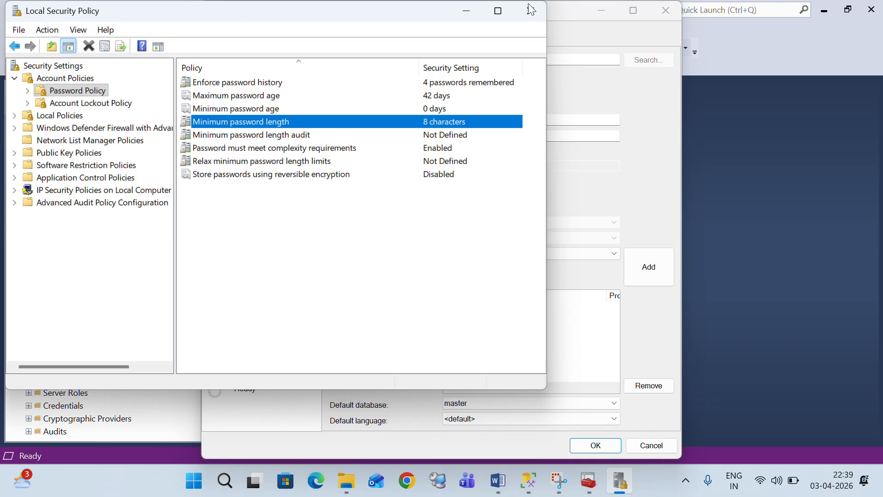
pyautogui.moveTo(280, 16); pyautogui.dragTo(305, 42)
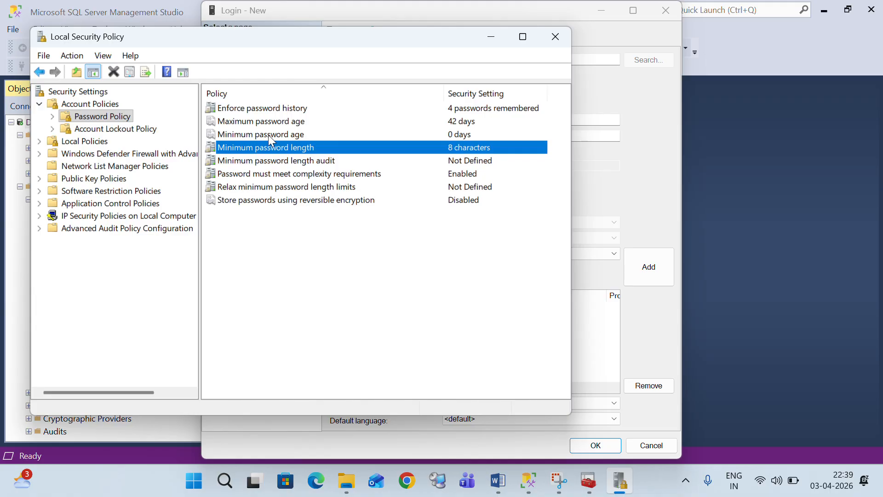
pyautogui.rightClick(255, 155)
pyautogui.click(247, 148)
pyautogui.rightClick(248, 149)
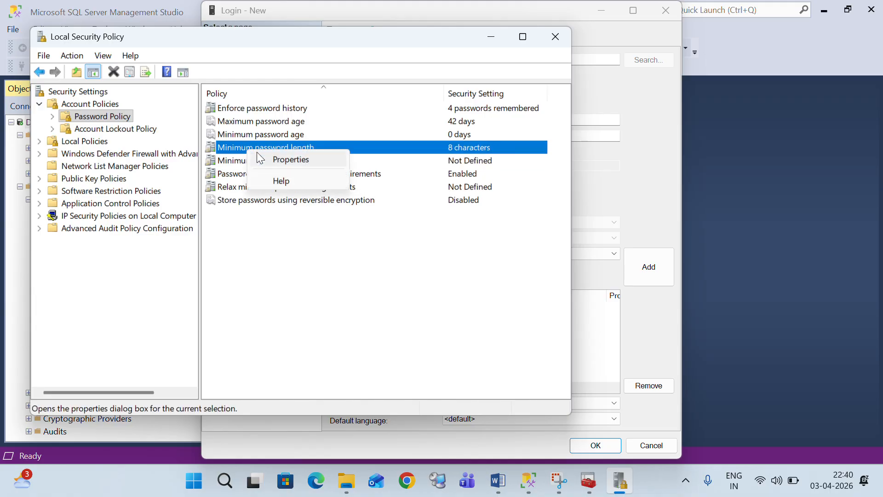
pyautogui.click(295, 161)
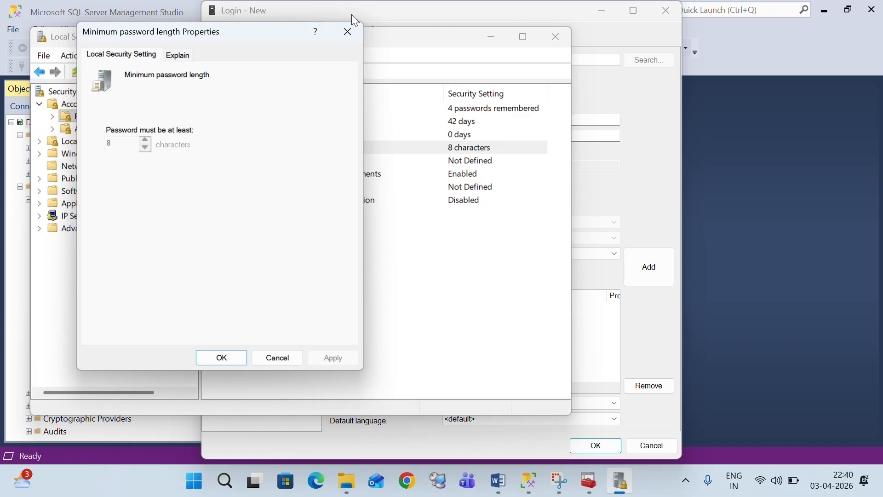
pyautogui.click(347, 33)
pyautogui.click(566, 34)
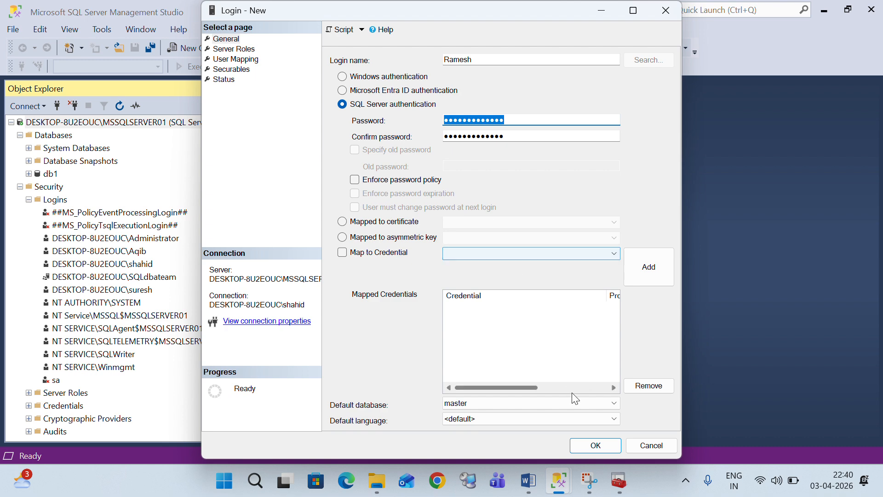
# Save the new SQL Server login and start a new Database Engine connection
pyautogui.click(605, 447)
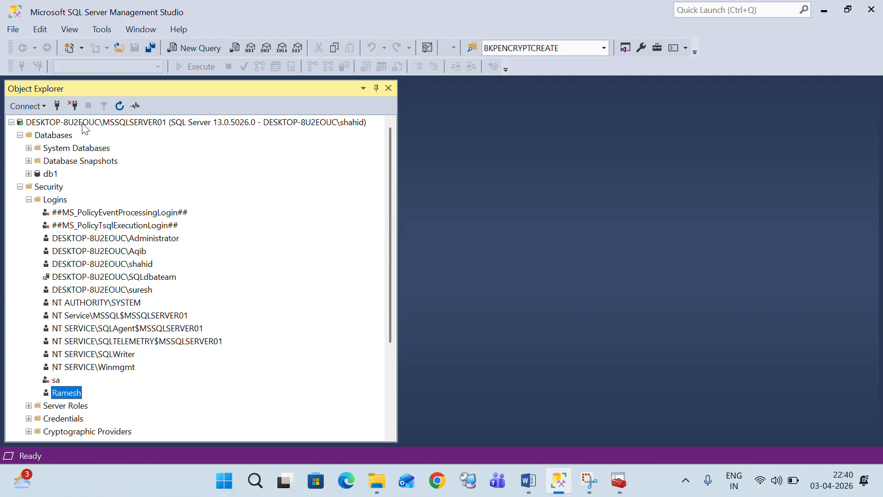
pyautogui.click(57, 106)
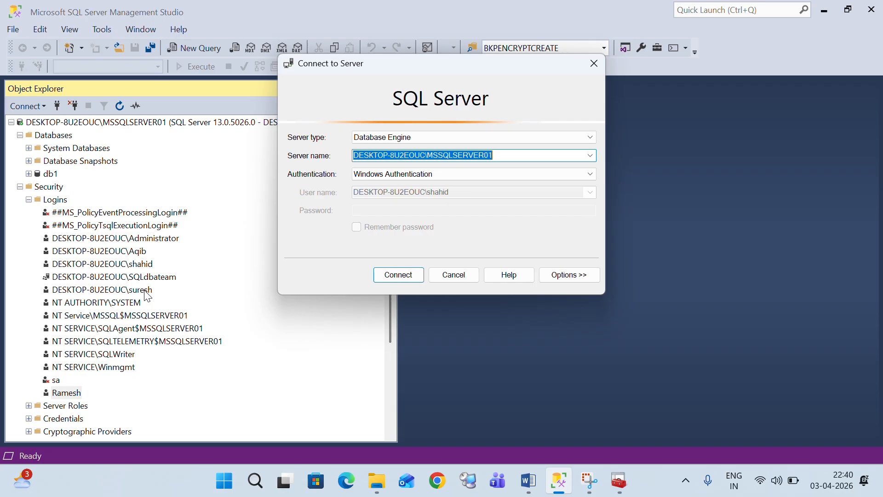
# Choose Run as different user for SQL Server Management Studio 20 from the taskbar
pyautogui.rightClick(556, 487)
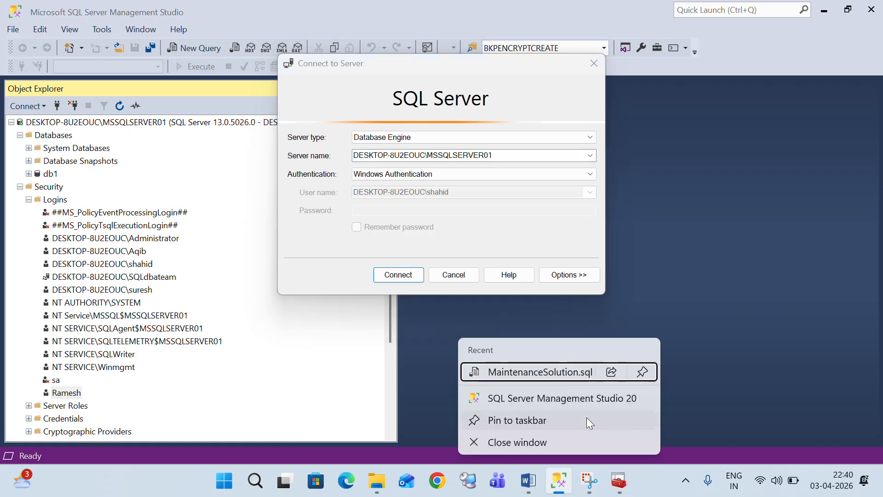
pyautogui.rightClick(579, 402)
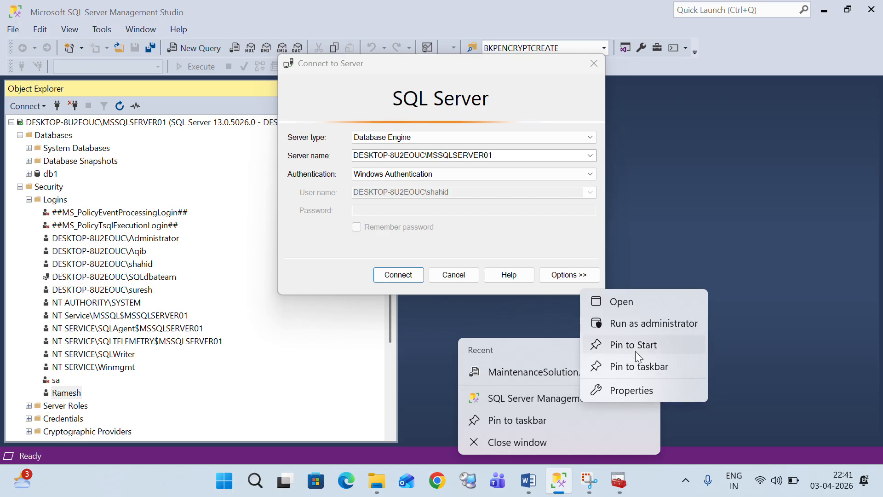
pyautogui.click(528, 395)
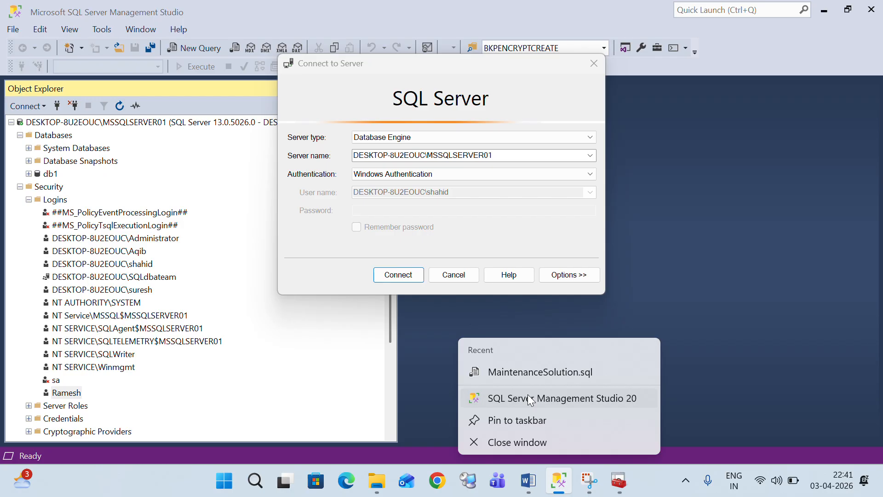
pyautogui.rightClick(528, 396)
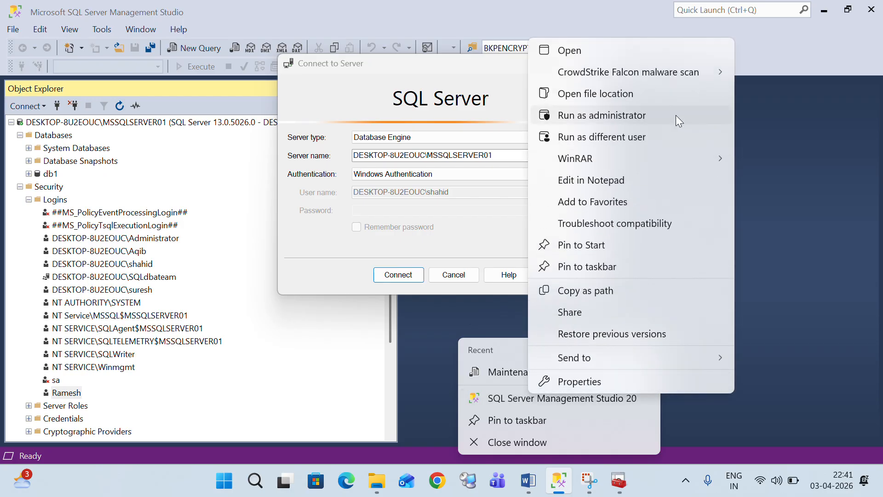
pyautogui.click(637, 137)
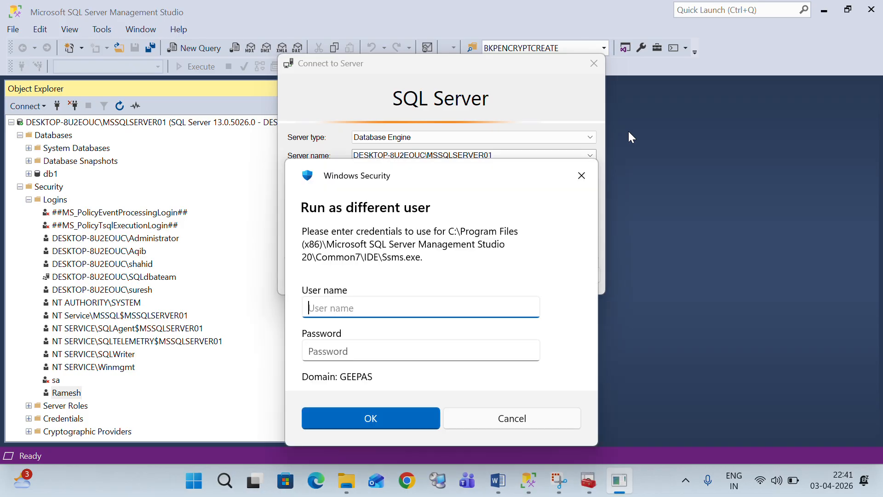
# Enter the other local user's name and password and submit them
pyautogui.write('.\\shahi')
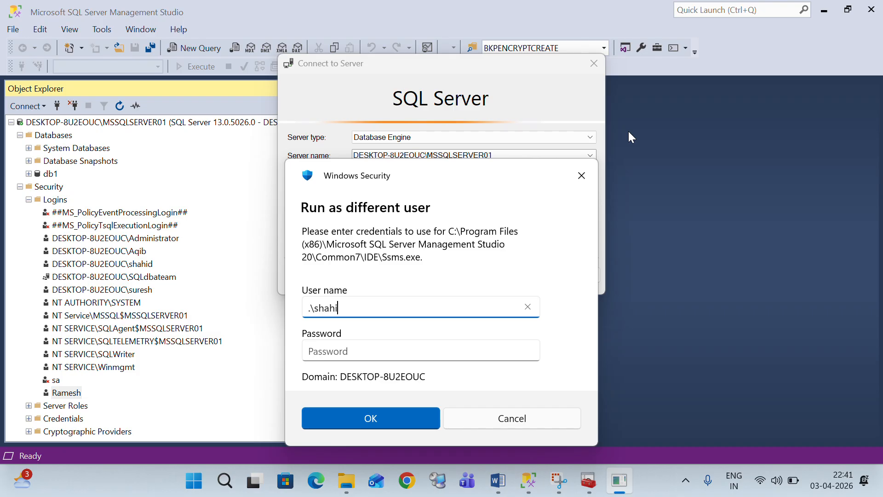
pyautogui.press('BackSpace')
pyautogui.press('BackSpace')
pyautogui.press('BackSpace')
pyautogui.press('BackSpace')
pyautogui.write('uresh')
pyautogui.press('Tab')
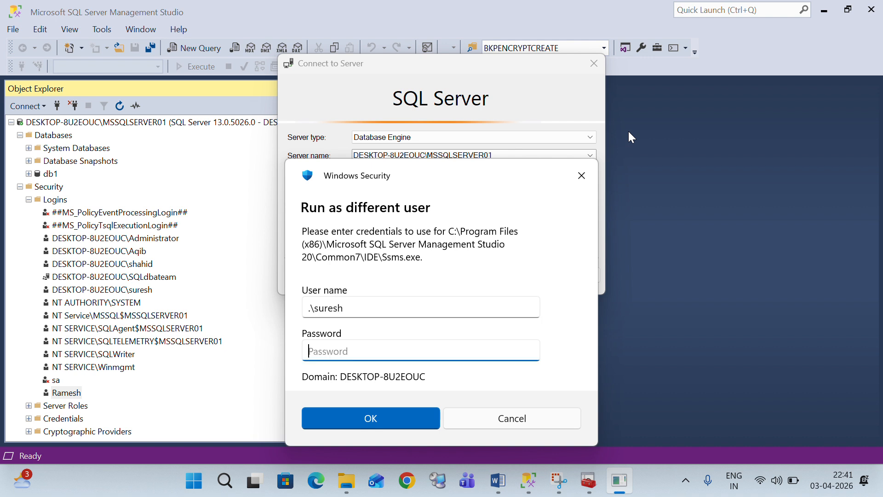
pyautogui.write('•••••••••••••')
pyautogui.press('Return')
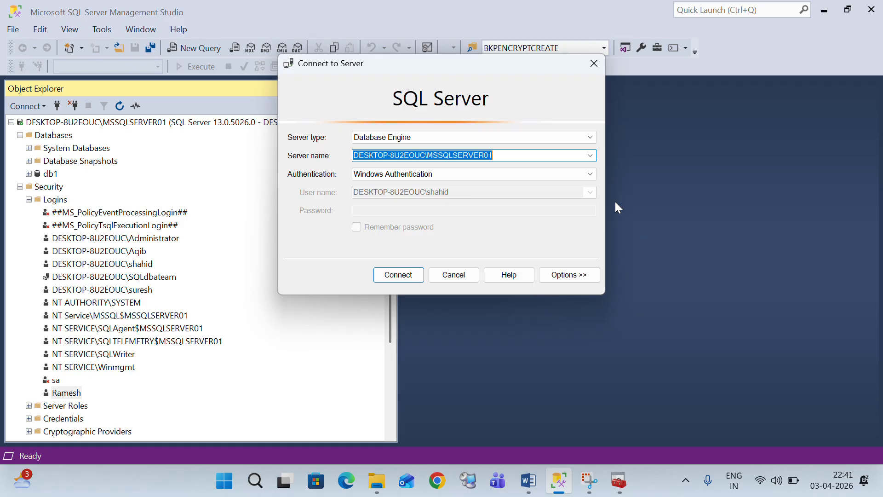
pyautogui.moveTo(562, 491)
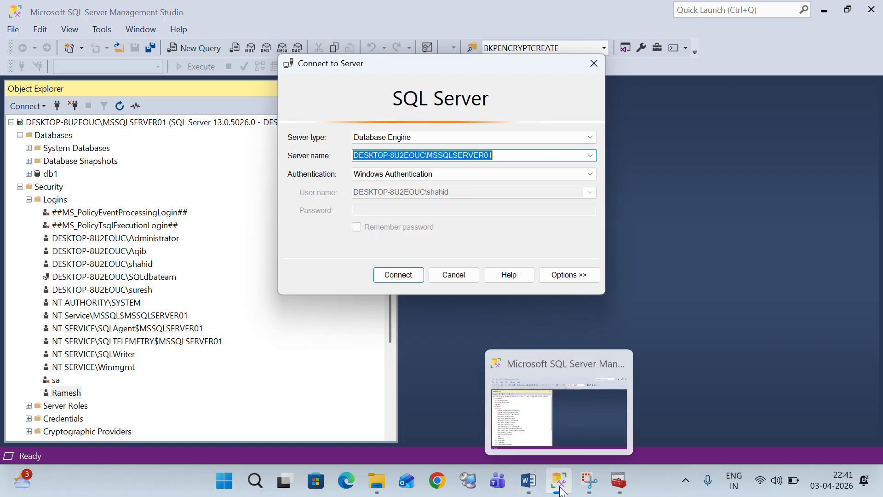
# Bring the new Management Studio window forward and connect to MSSQLSERVER01 with Windows Authentication
pyautogui.click(364, 26)
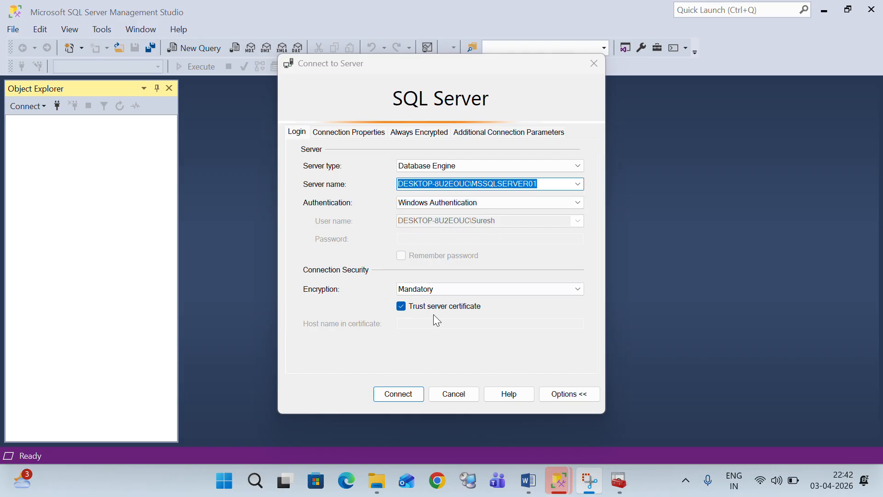
pyautogui.click(404, 394)
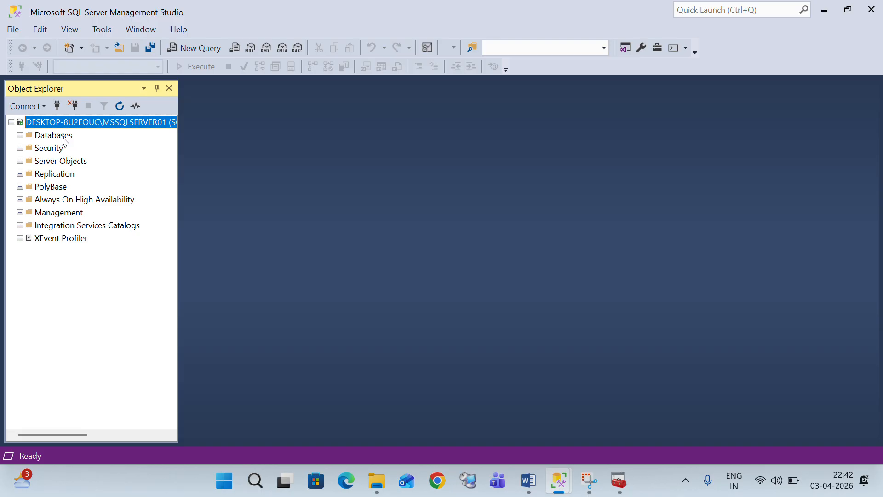
pyautogui.press('super+shift+s')
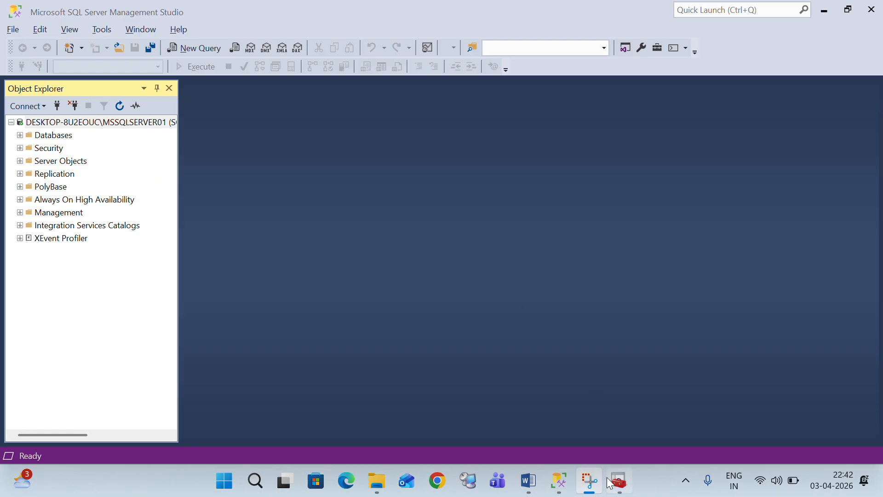
# Return to the original Management Studio window's connection prompt
pyautogui.moveTo(553, 478)
pyautogui.click(481, 418)
pyautogui.click(481, 419)
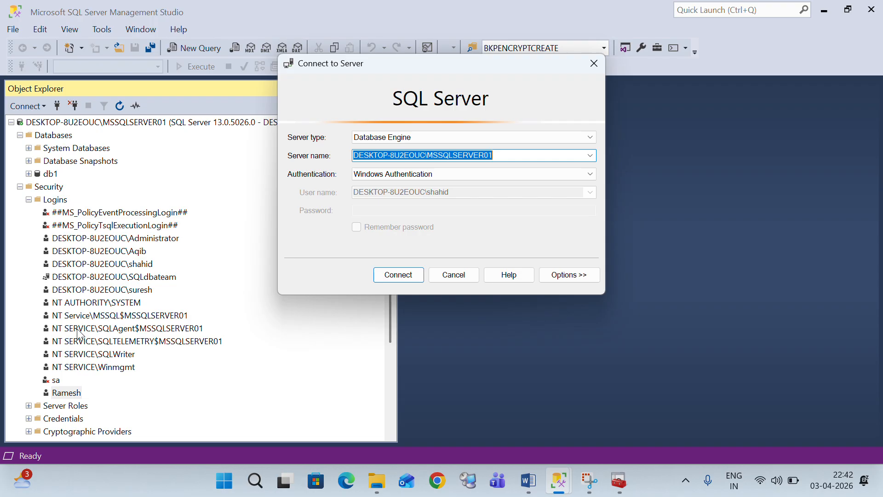
pyautogui.click(65, 391)
# Try connecting with SQL Server Authentication using the new login name and its password
pyautogui.click(584, 173)
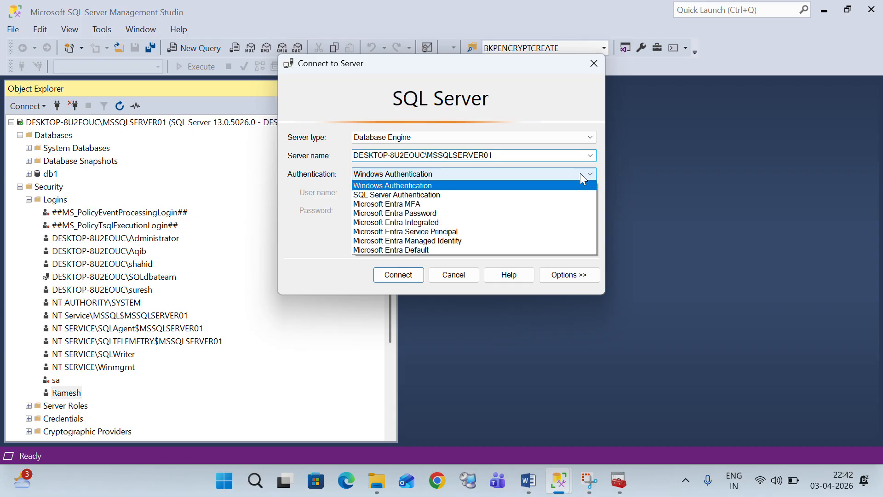
pyautogui.click(521, 196)
pyautogui.click(437, 197)
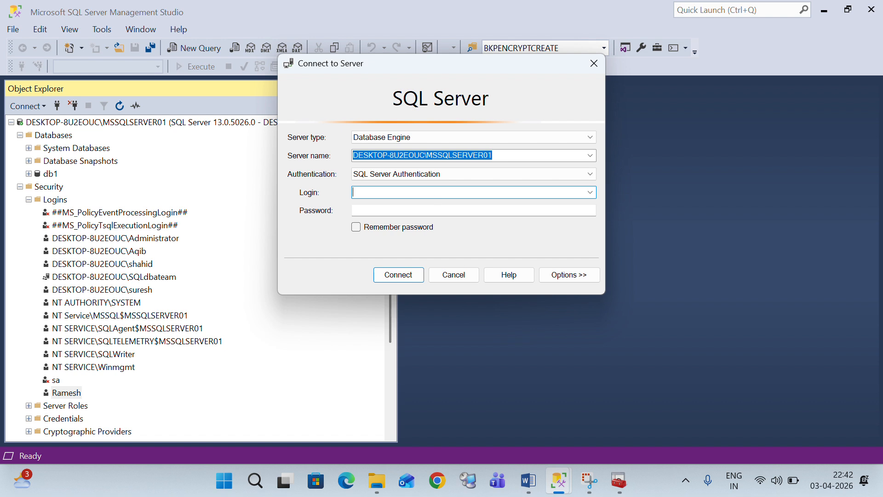
pyautogui.write('Ramesh')
pyautogui.press('Tab')
pyautogui.write('*****')
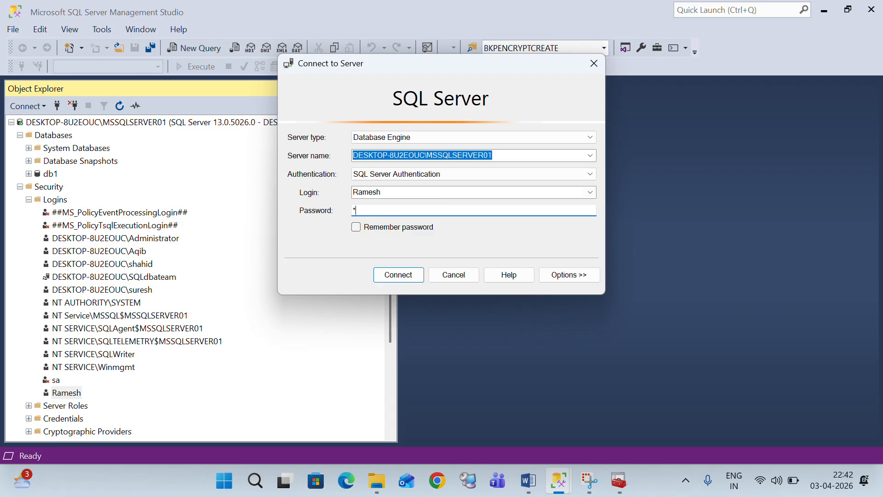
pyautogui.write('******')
pyautogui.press('Return')
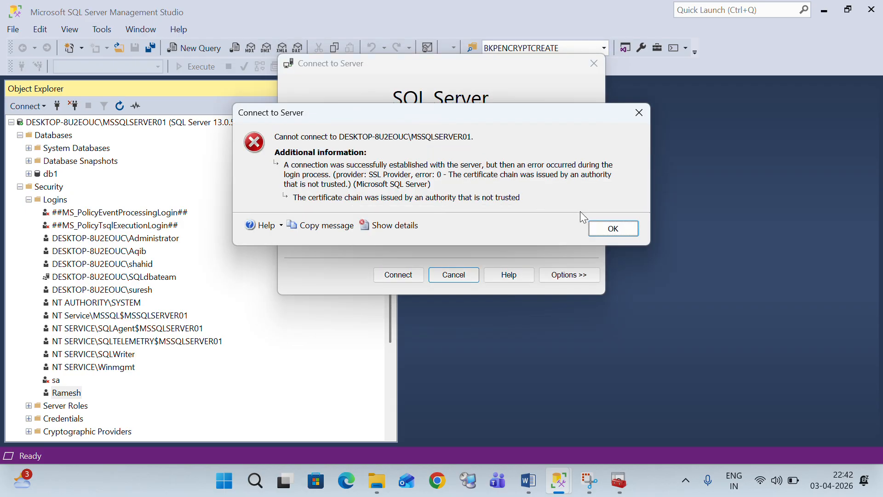
# Dismiss the certificate error, tick Trust server certificate, and retry, dismissing the login-failed message
pyautogui.click(612, 229)
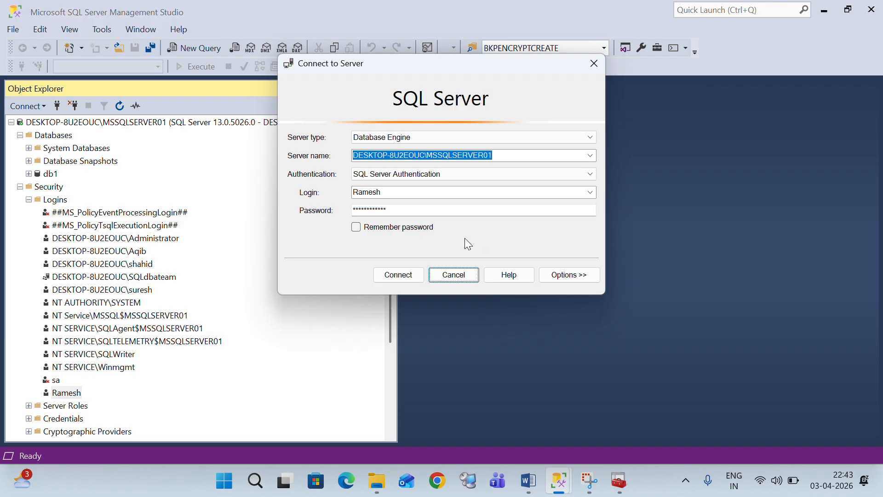
pyautogui.click(562, 276)
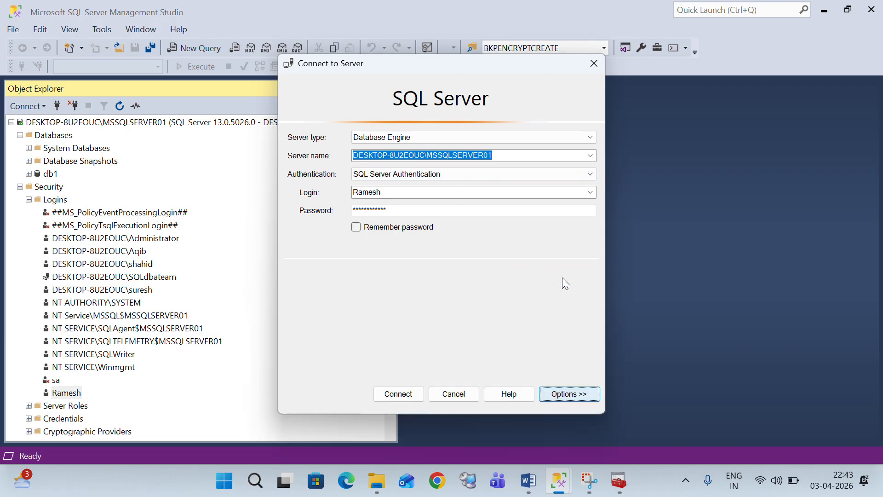
pyautogui.click(402, 306)
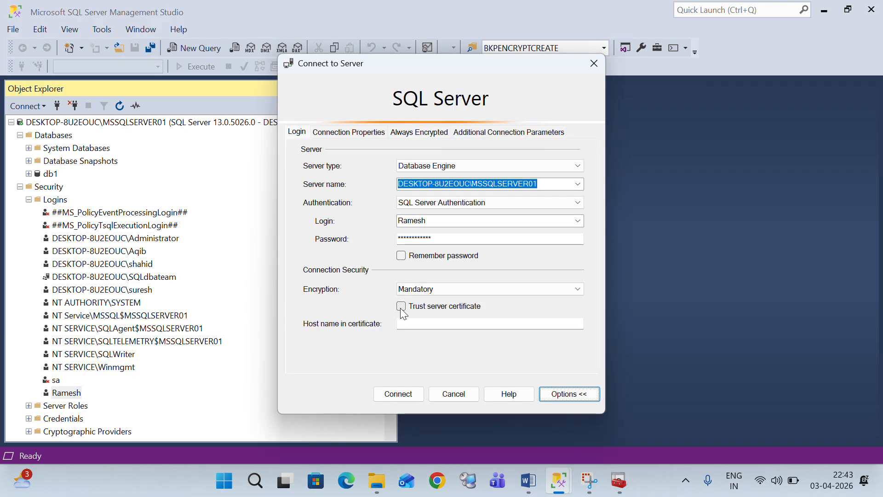
pyautogui.click(399, 394)
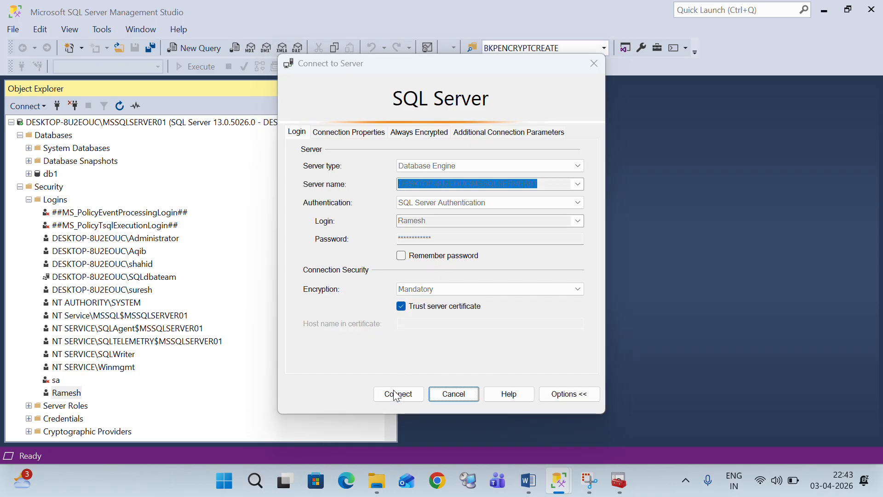
pyautogui.click(613, 272)
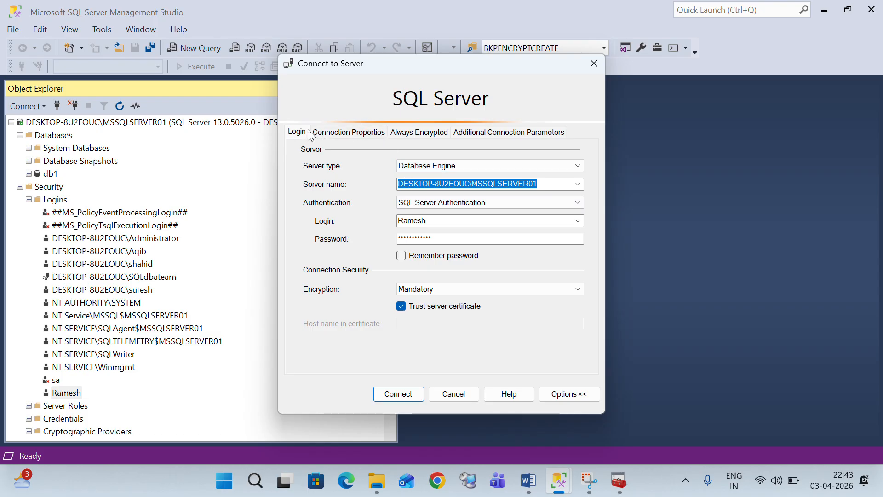
# Replace the password with the correct one and connect as the new SQL login
pyautogui.click(322, 133)
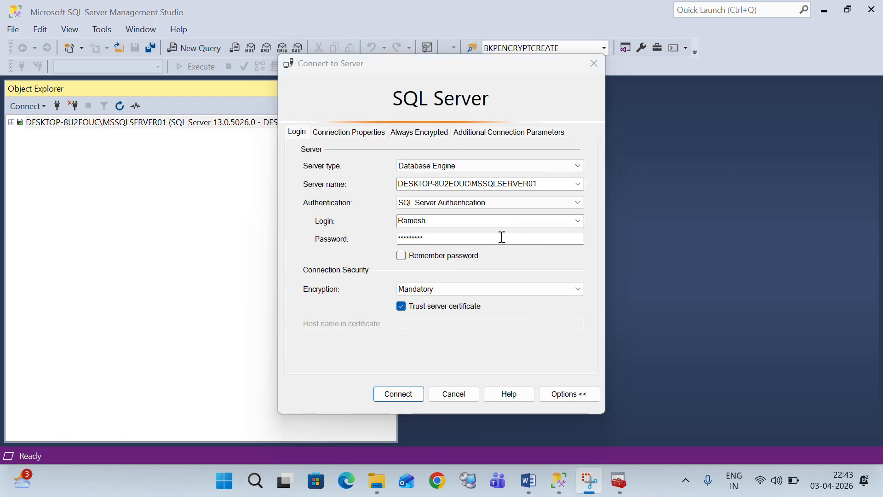
pyautogui.click(455, 235)
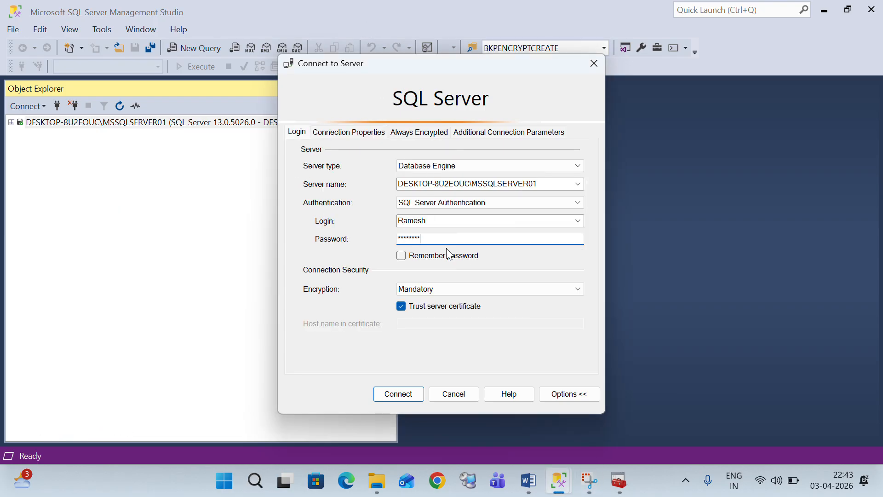
pyautogui.hotkey('ctrl', 'a')
pyautogui.press('BackSpace')
pyautogui.write('*************')
pyautogui.press('Return')
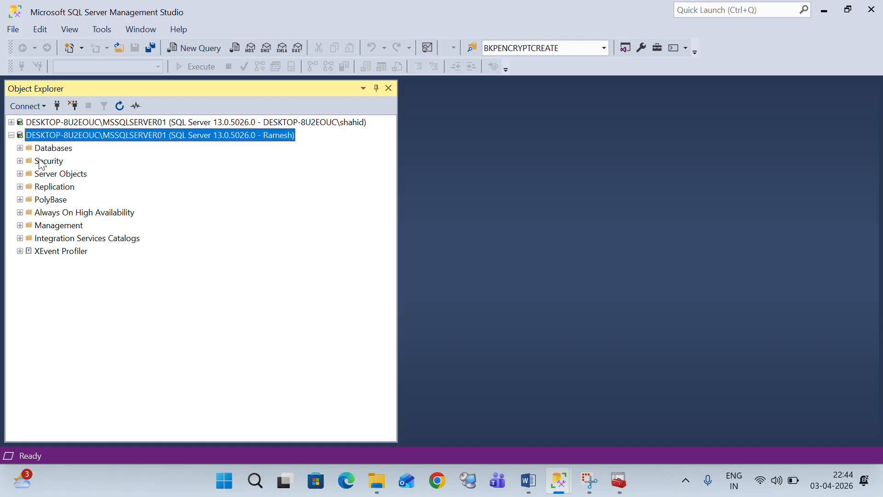
# Expand Security > Logins under the new login's connection, showing only that login and sa
pyautogui.click(19, 161)
pyautogui.click(28, 174)
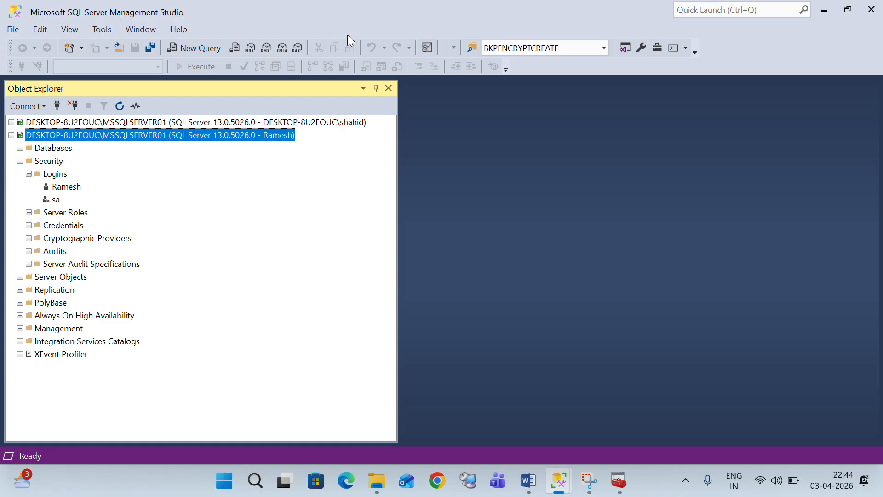
pyautogui.click(368, 28)
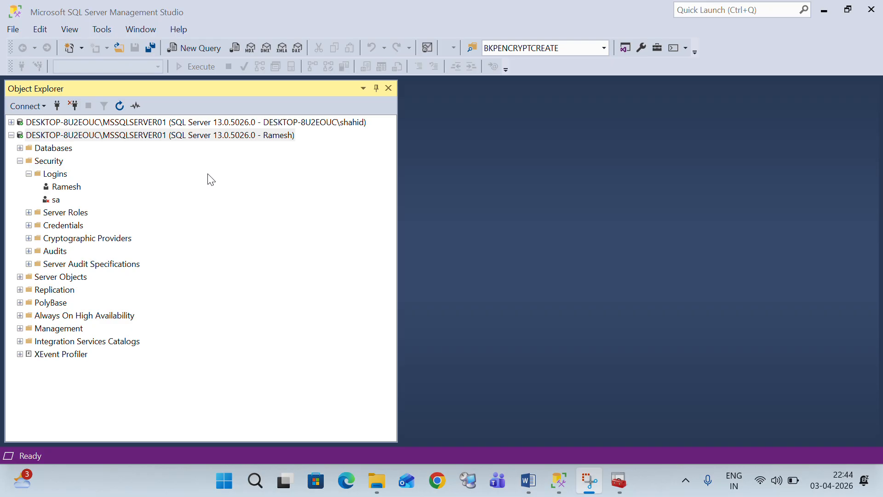
# Try creating database db2, close the permission-denied error and form, then collapse that server
pyautogui.rightClick(62, 154)
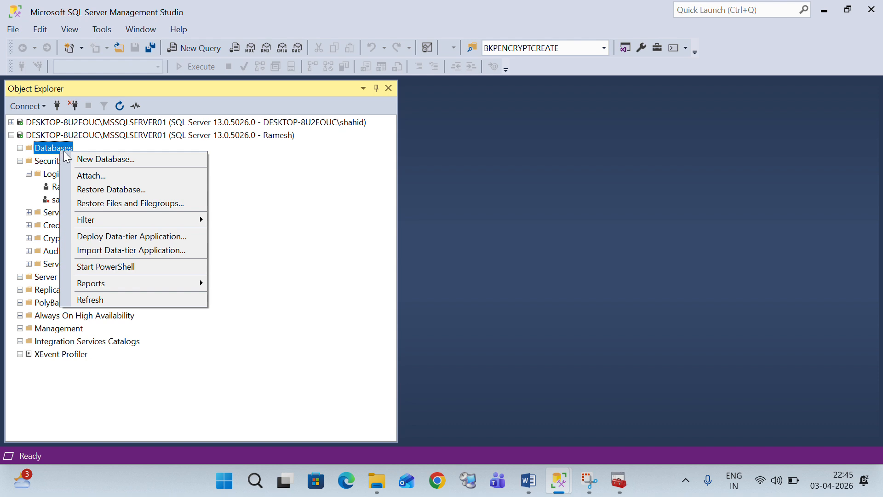
pyautogui.click(117, 159)
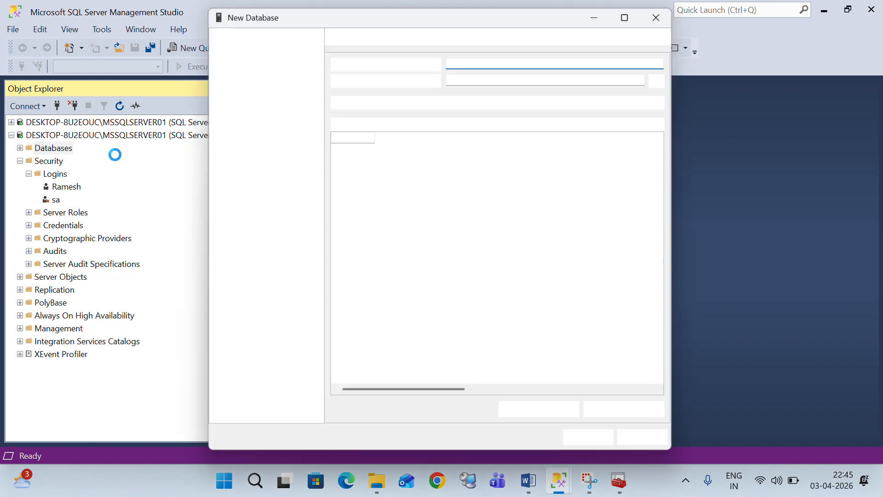
pyautogui.write('db2')
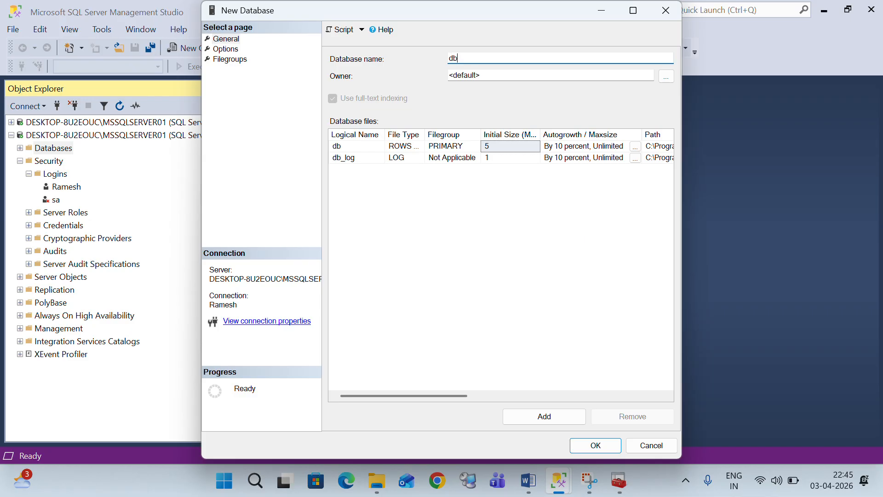
pyautogui.click(604, 447)
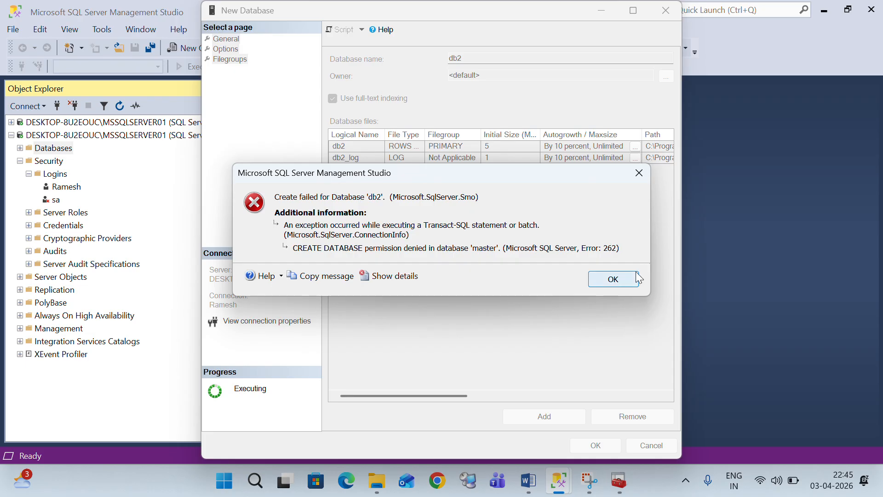
pyautogui.click(615, 280)
pyautogui.click(666, 10)
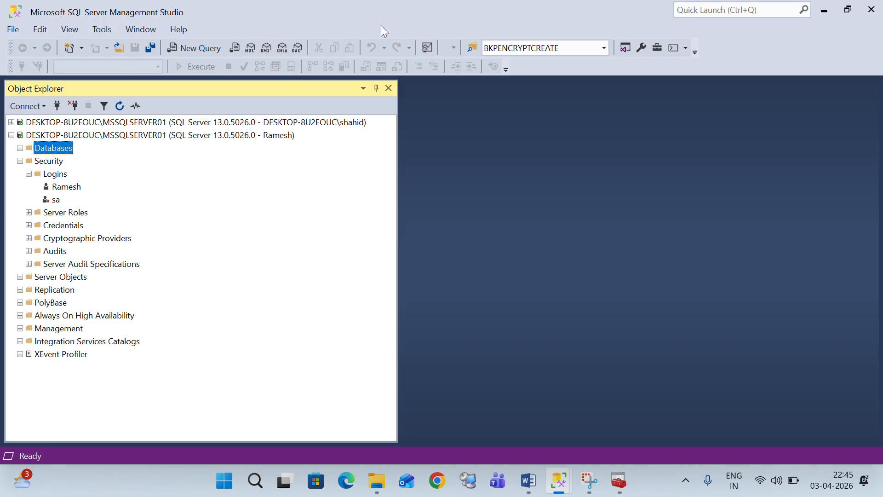
pyautogui.click(12, 136)
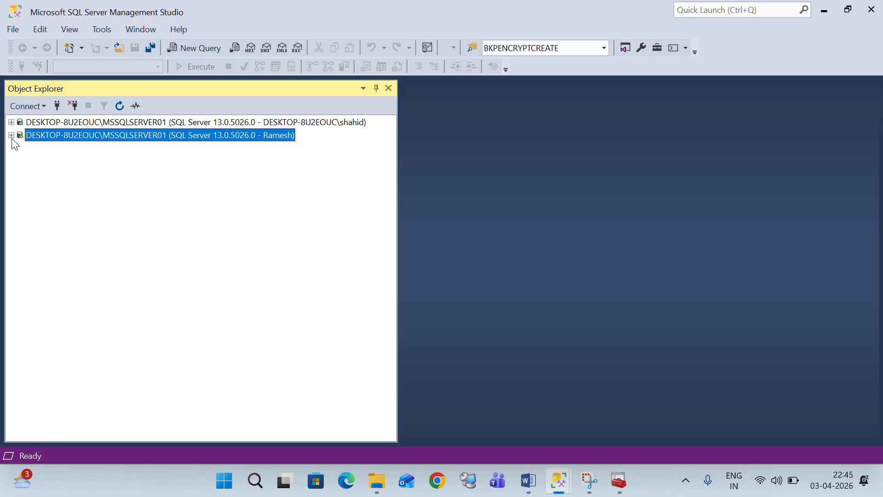
# Open and close a new query on the second connection, then right-click the first server
pyautogui.rightClick(75, 133)
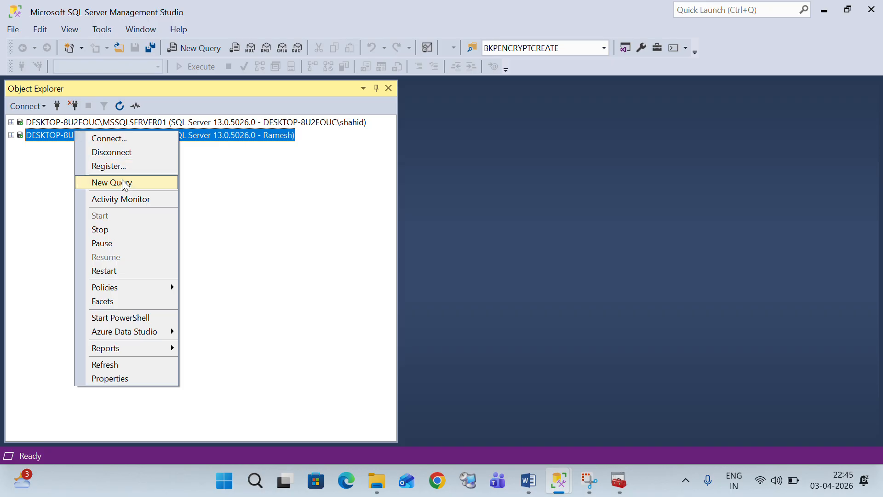
pyautogui.click(137, 196)
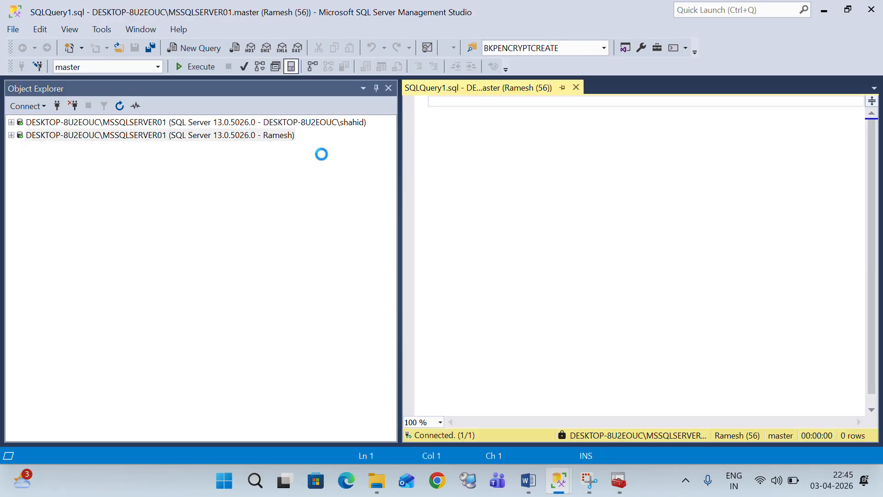
pyautogui.click(576, 88)
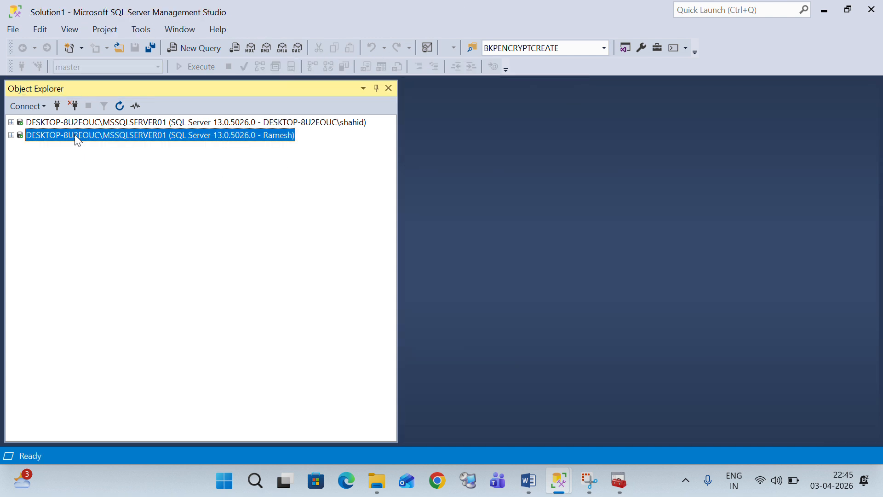
pyautogui.click(70, 122)
pyautogui.rightClick(68, 120)
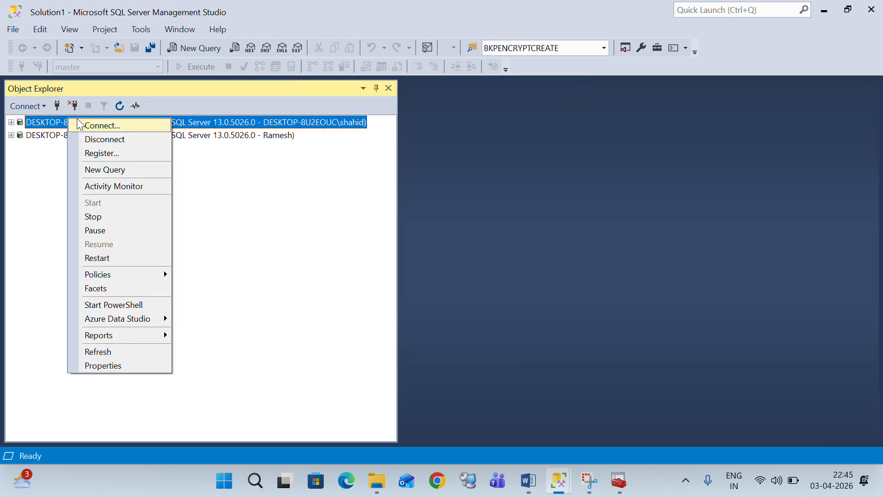
# In a new query on the first connection, run CREATE LOGIN for a new login WITH PASSWORD
pyautogui.click(117, 169)
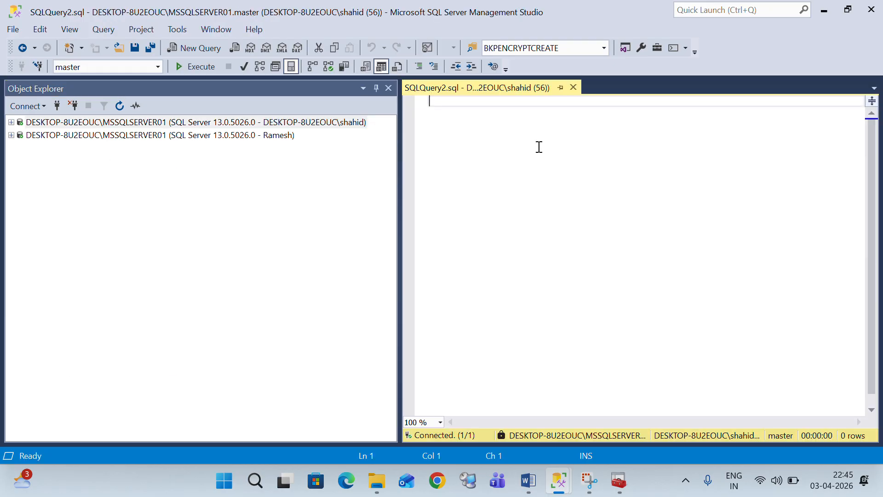
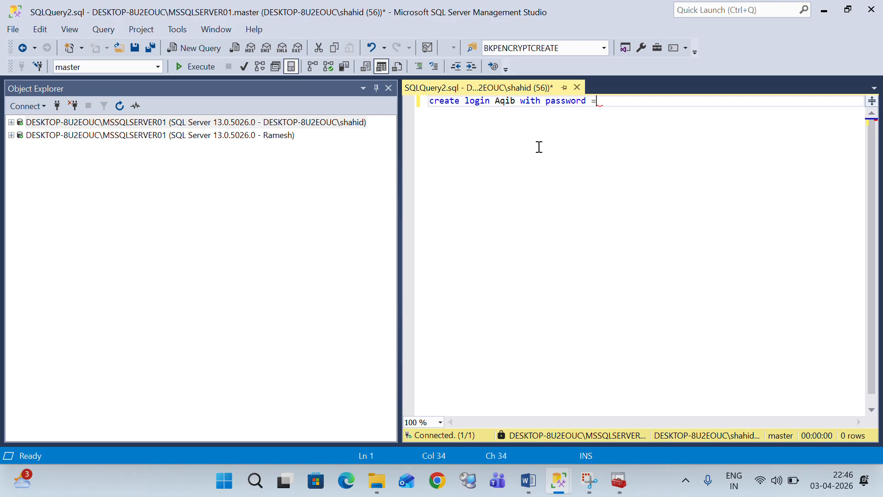
pyautogui.press('Left')
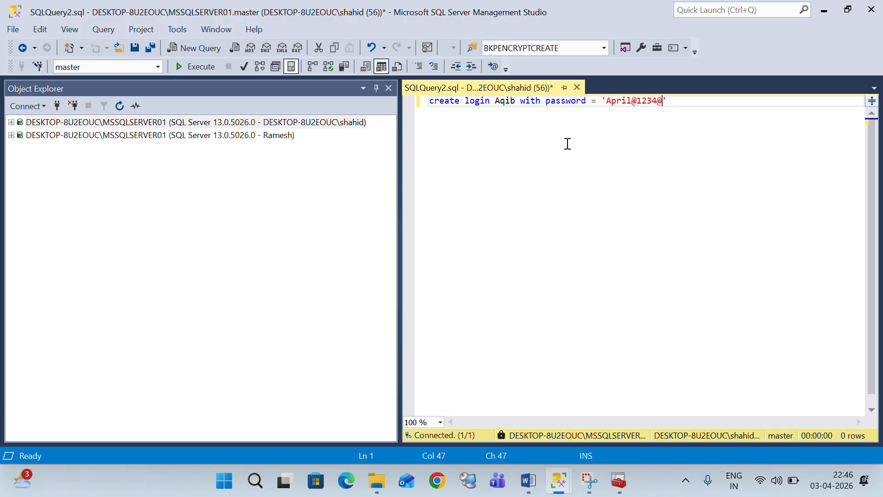
pyautogui.press('F5')
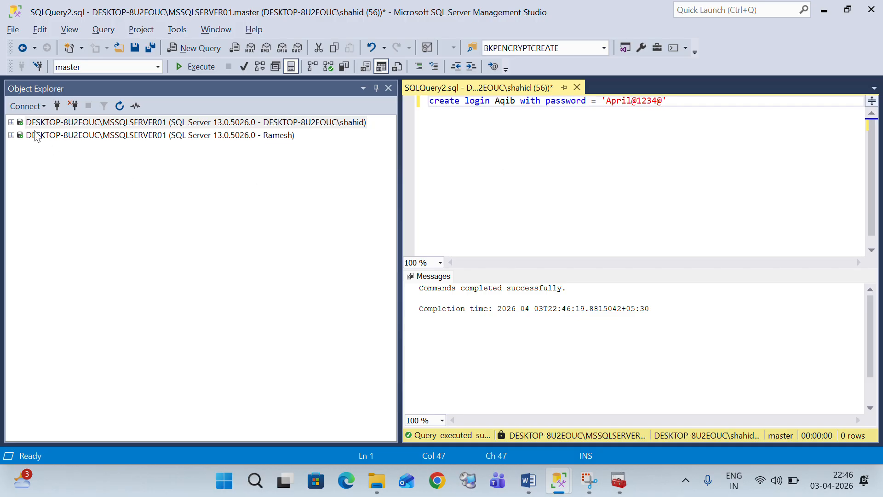
pyautogui.click(11, 122)
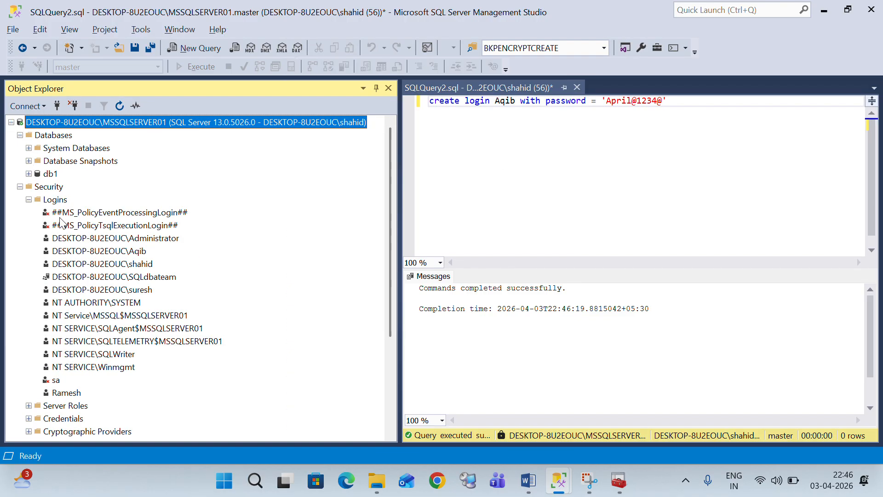
pyautogui.click(55, 199)
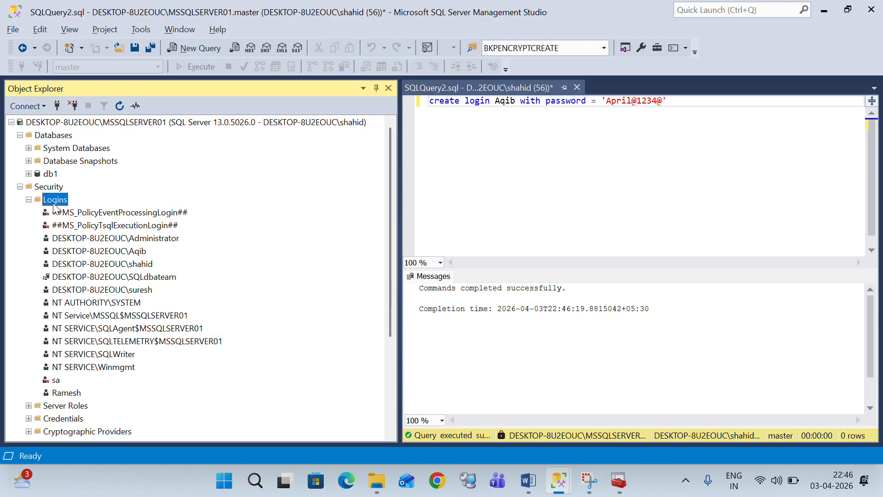
pyautogui.rightClick(55, 200)
pyautogui.click(83, 274)
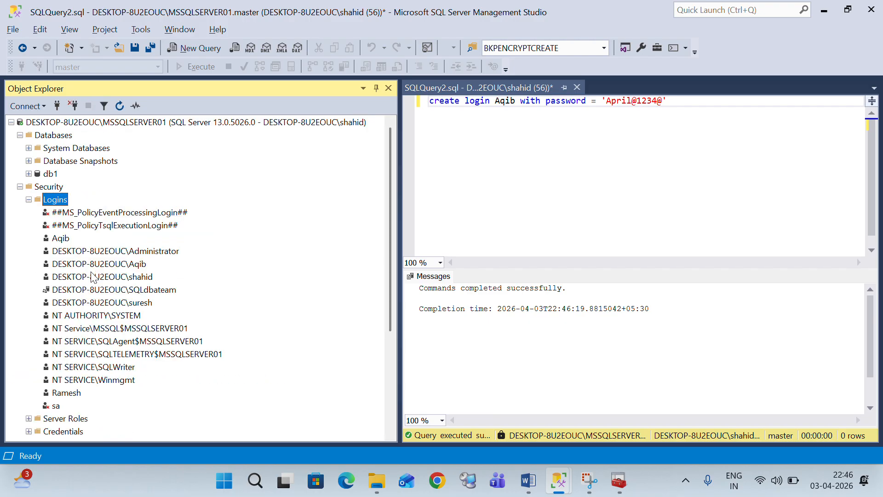
pyautogui.click(61, 238)
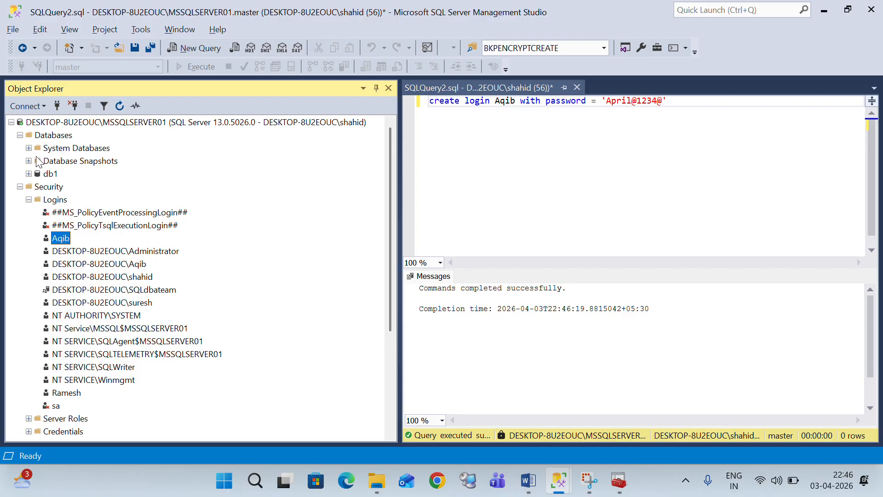
pyautogui.click(11, 122)
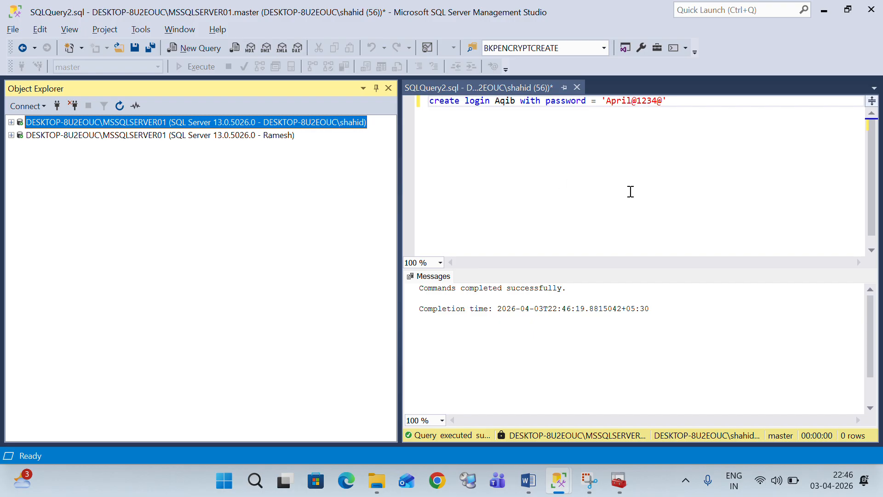
pyautogui.click(672, 177)
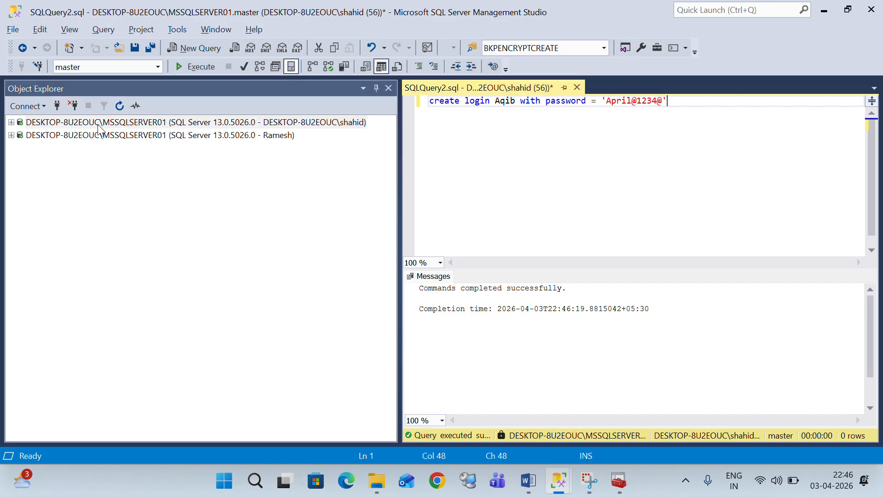
pyautogui.click(56, 109)
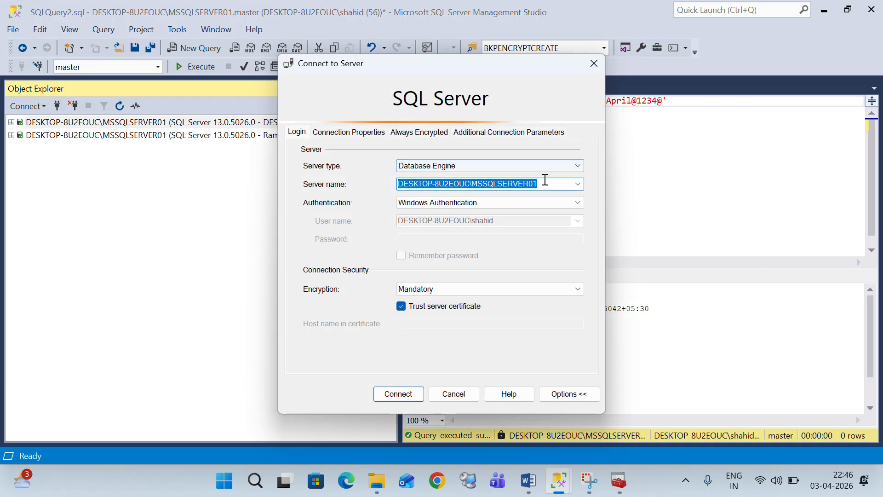
# Connect with SQL Server Authentication using the newly created login and its password
pyautogui.click(572, 206)
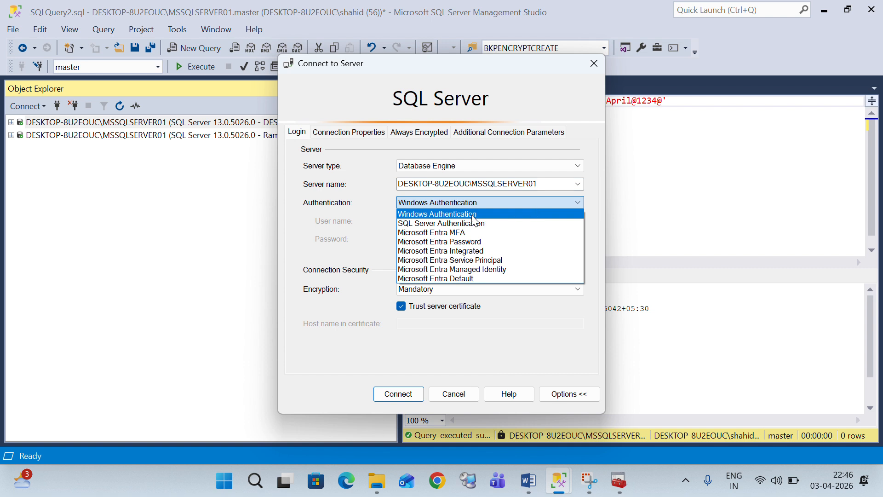
pyautogui.click(470, 221)
pyautogui.click(470, 221)
pyautogui.moveTo(428, 221); pyautogui.dragTo(396, 221)
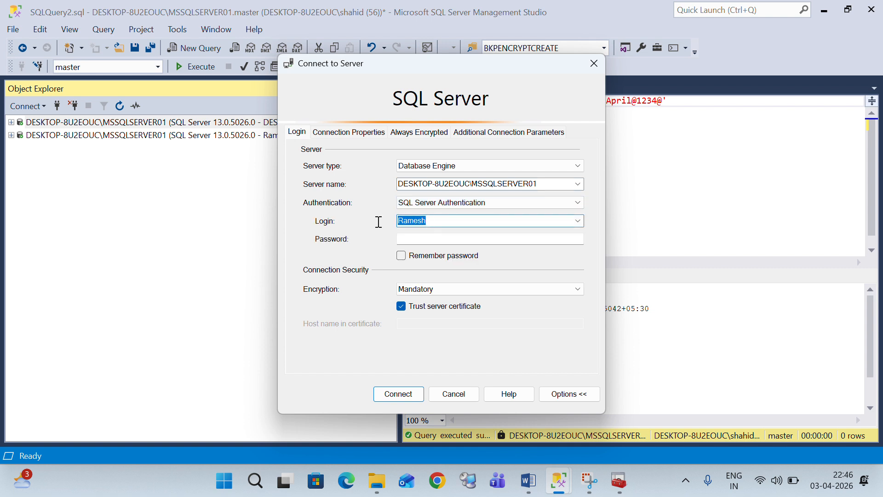
pyautogui.write('Aqib')
pyautogui.press('Tab')
pyautogui.write('**')
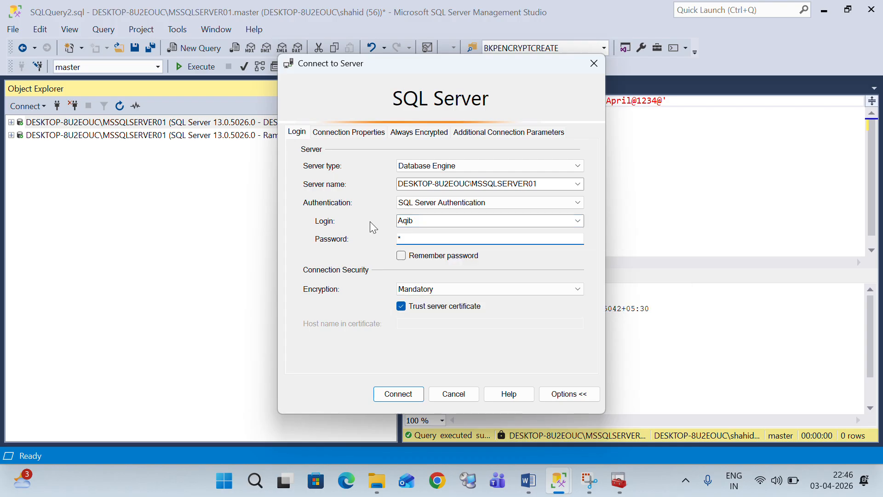
pyautogui.write('*********')
pyautogui.click(396, 392)
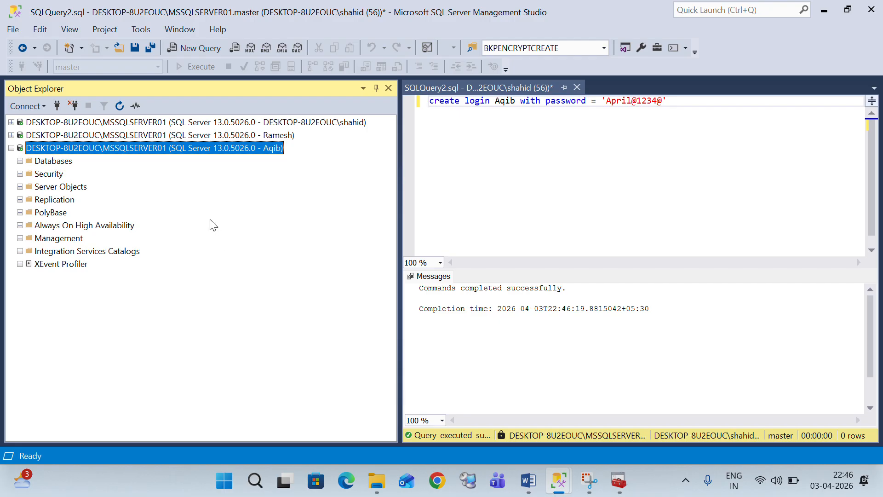
pyautogui.click(555, 153)
pyautogui.click(695, 106)
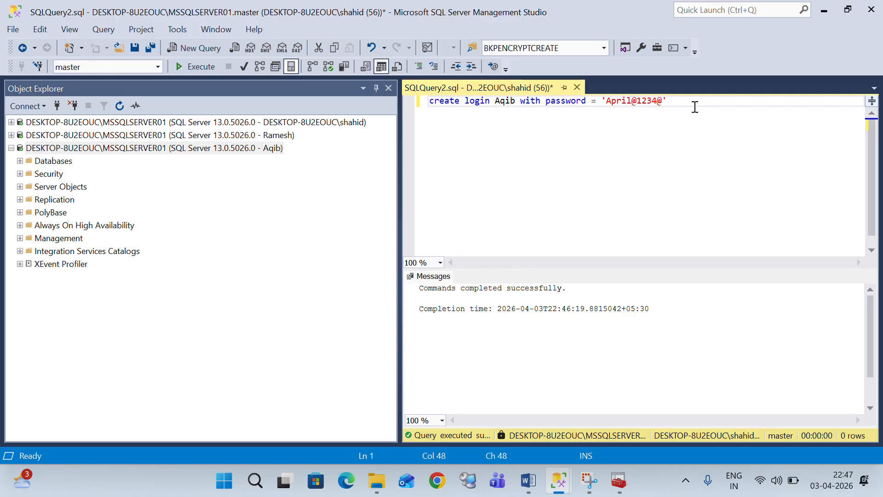
pyautogui.press('Return')
pyautogui.write('create login')
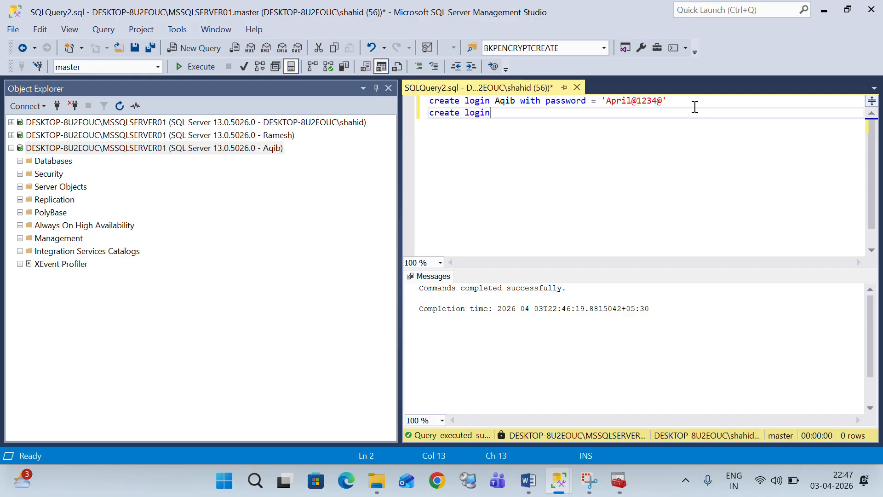
pyautogui.write(' suresh from ')
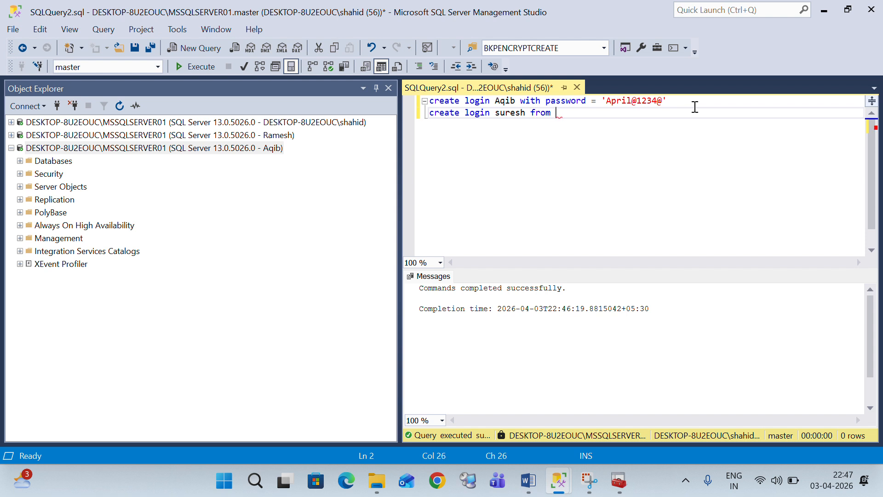
pyautogui.write('windows')
pyautogui.click(420, 114)
pyautogui.press('Delete')
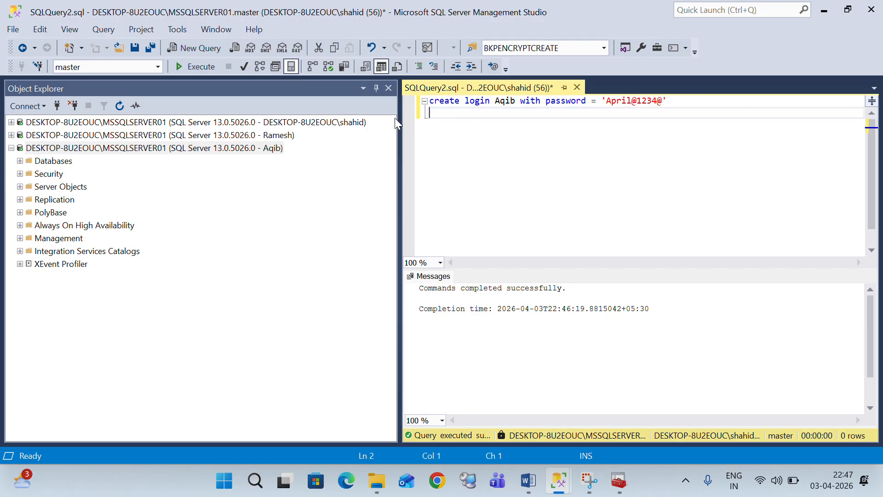
pyautogui.hotkey('ctrl', 'z')
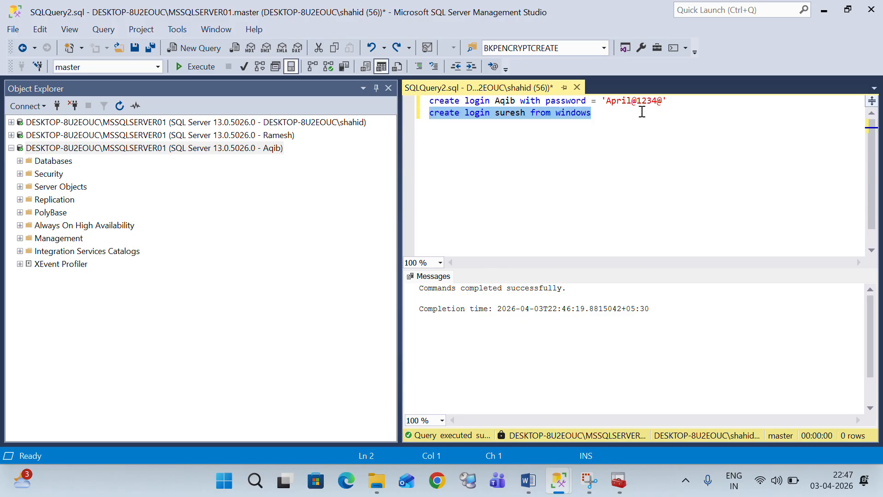
pyautogui.moveTo(687, 102); pyautogui.dragTo(419, 76)
pyautogui.moveTo(596, 113); pyautogui.dragTo(430, 114)
pyautogui.press('Delete')
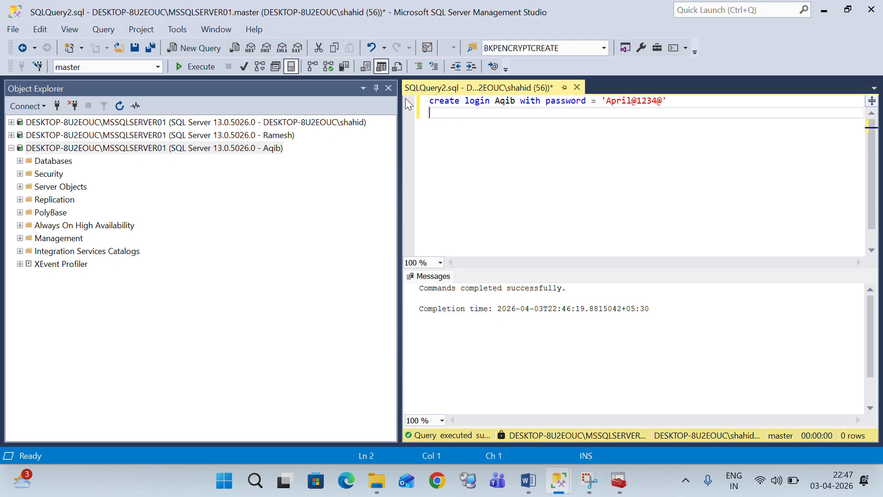
pyautogui.click(264, 135)
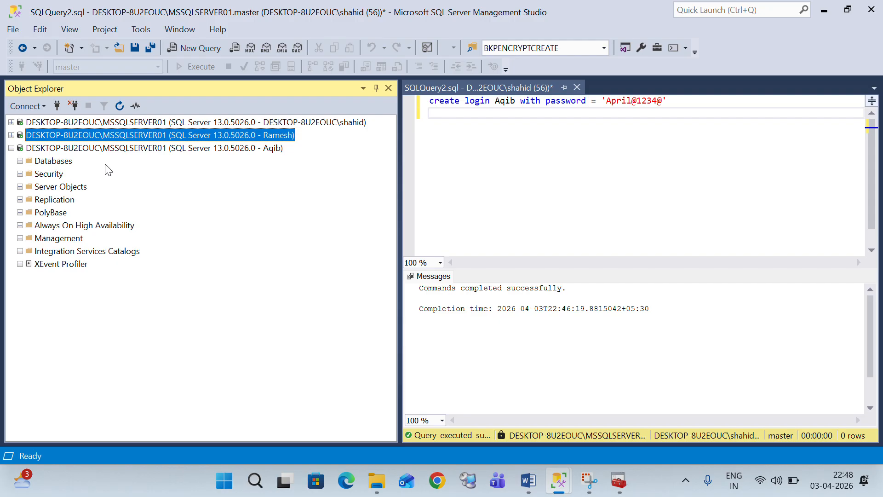
# Open the new SQL login's Properties from the first connection's Logins, at Server Roles
pyautogui.click(11, 122)
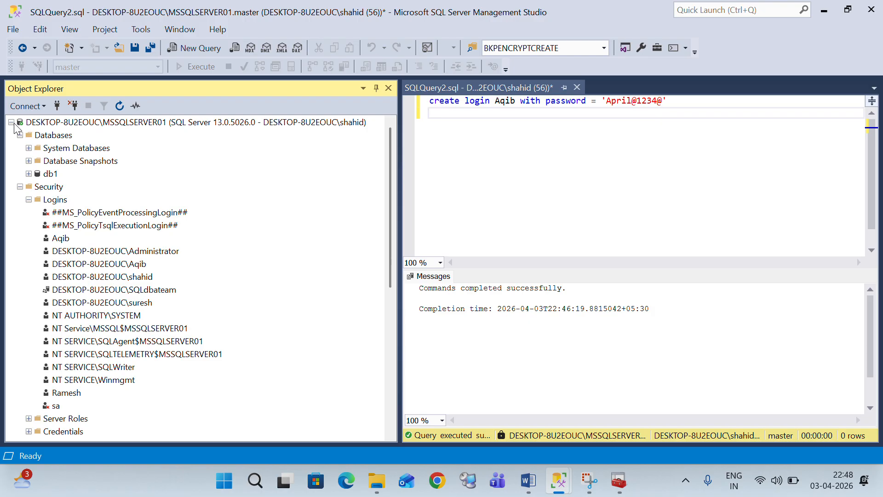
pyautogui.click(20, 135)
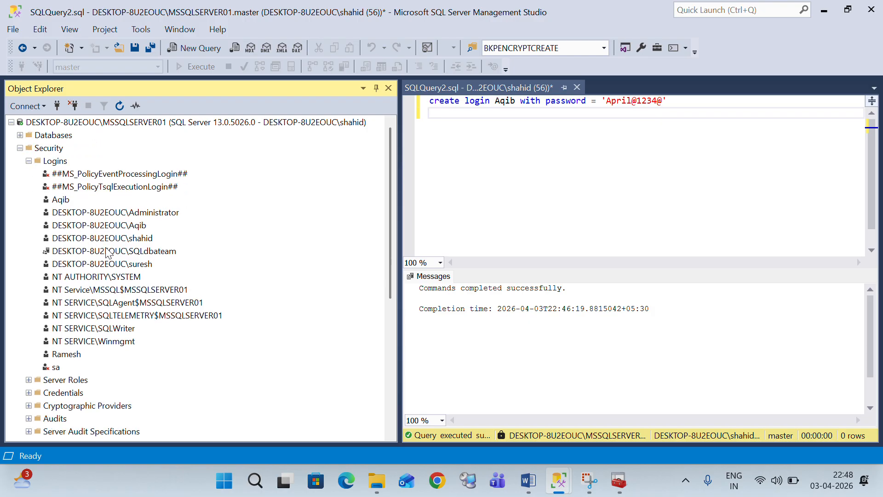
pyautogui.rightClick(64, 200)
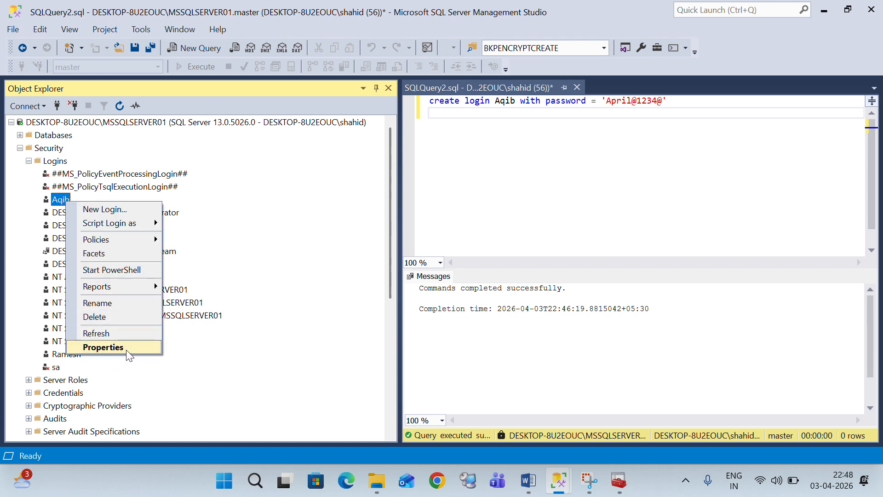
pyautogui.click(126, 349)
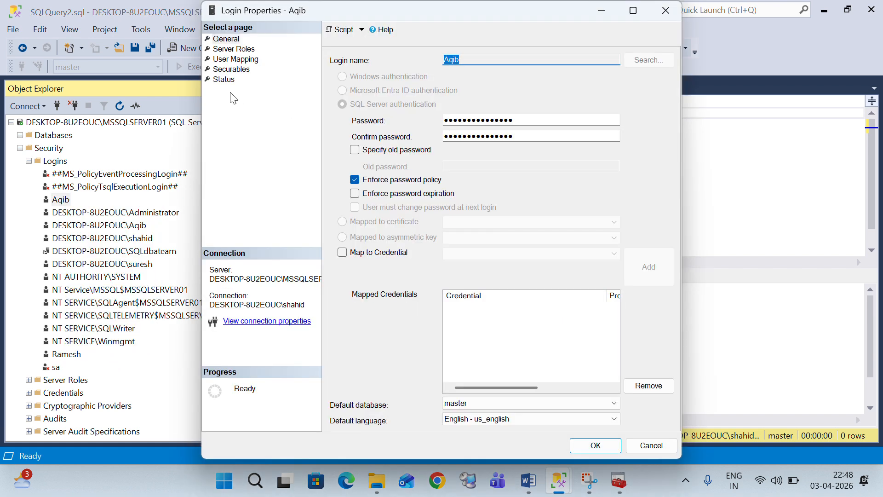
pyautogui.click(234, 49)
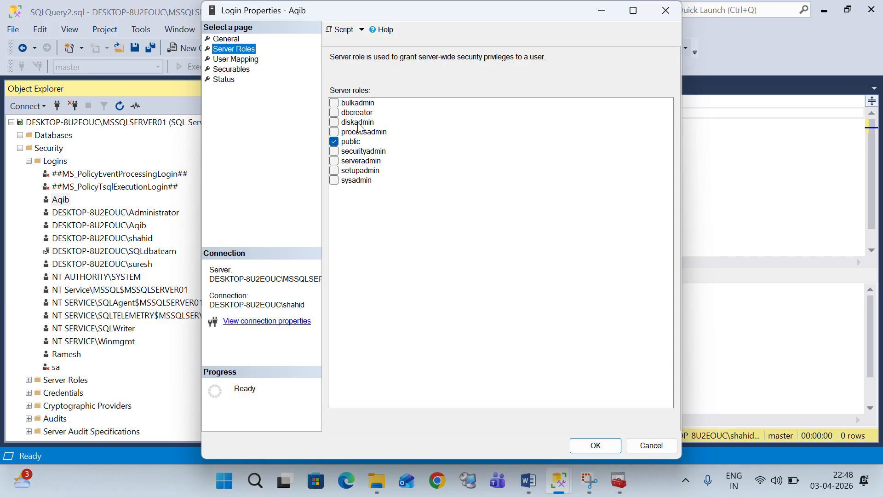
# Inspect the roles, ticking and clearing bulkadmin so only public stays granted, then close
pyautogui.click(337, 145)
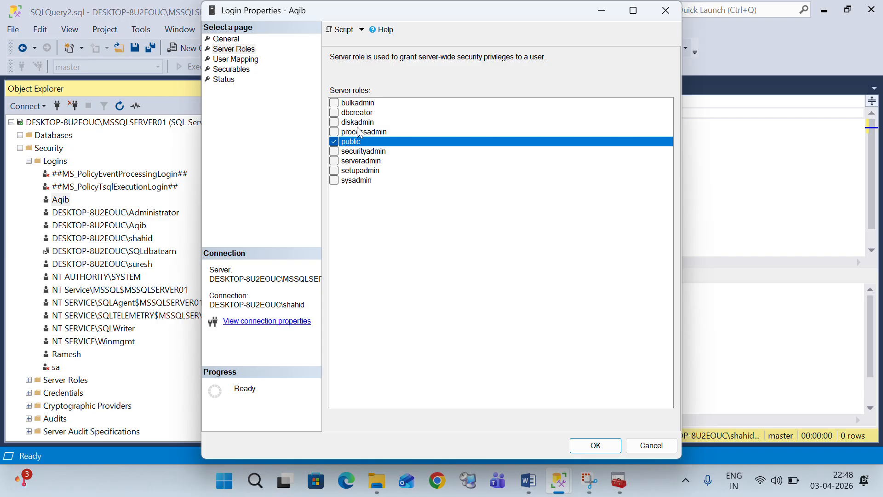
pyautogui.click(358, 105)
pyautogui.click(358, 106)
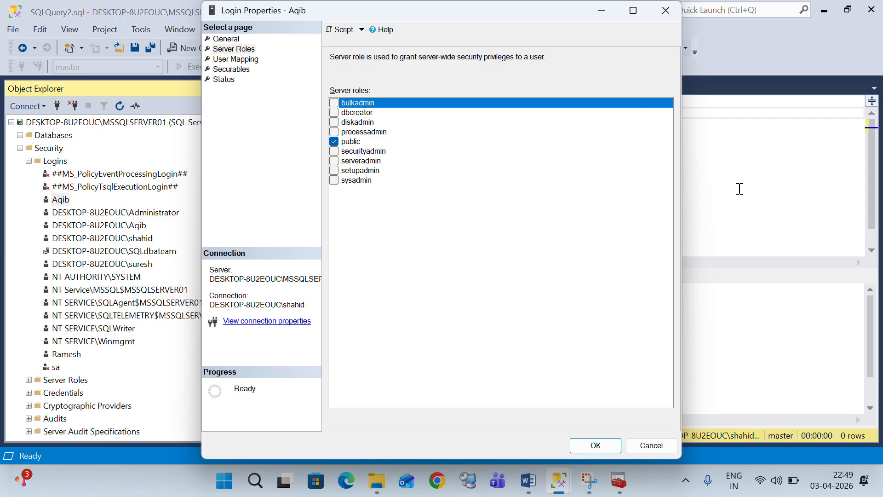
pyautogui.press('Escape')
# Restore the undone create-login line in the query and add new lines below it
pyautogui.click(685, 103)
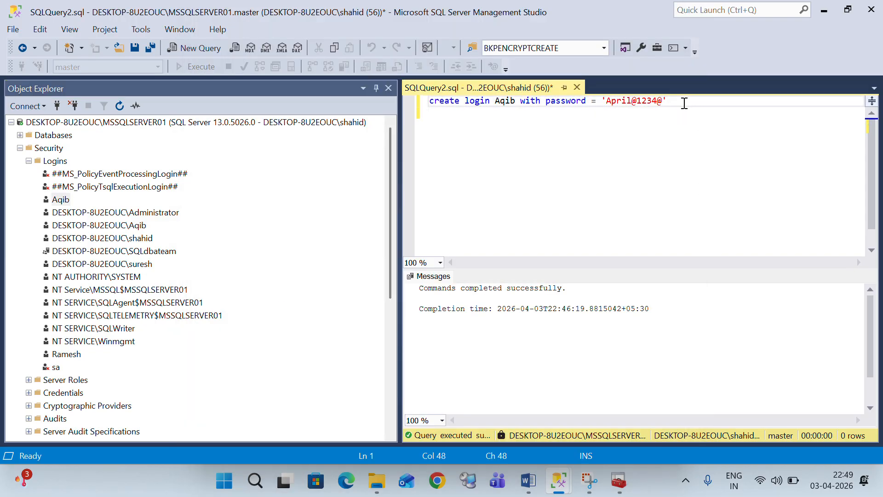
pyautogui.hotkey('ctrl', 'z')
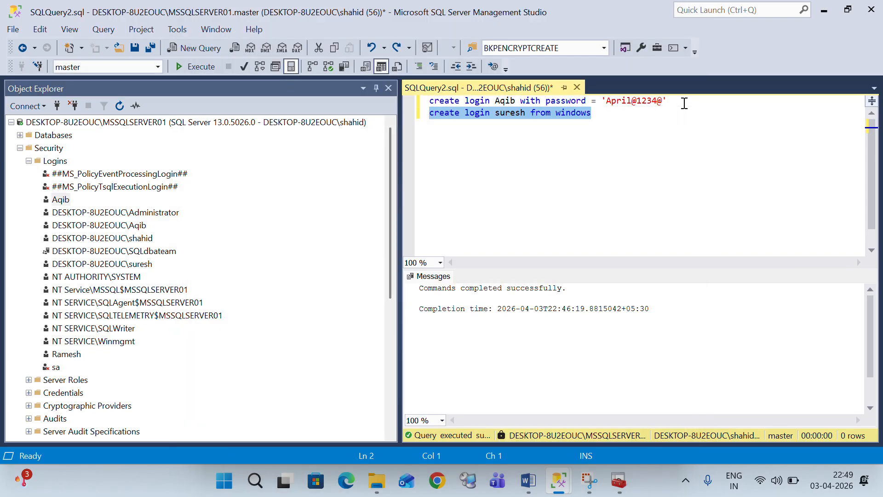
pyautogui.click(619, 119)
pyautogui.press('Return')
pyautogui.press('Return')
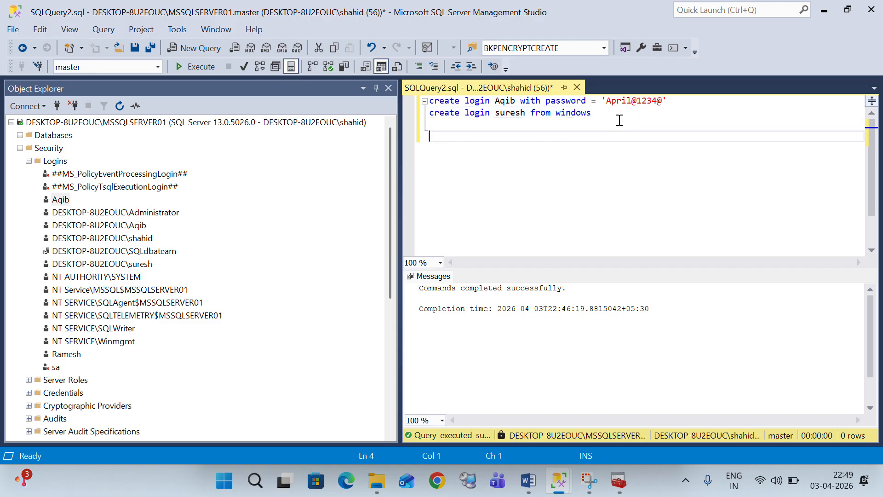
pyautogui.write('B')
pyautogui.write('D')
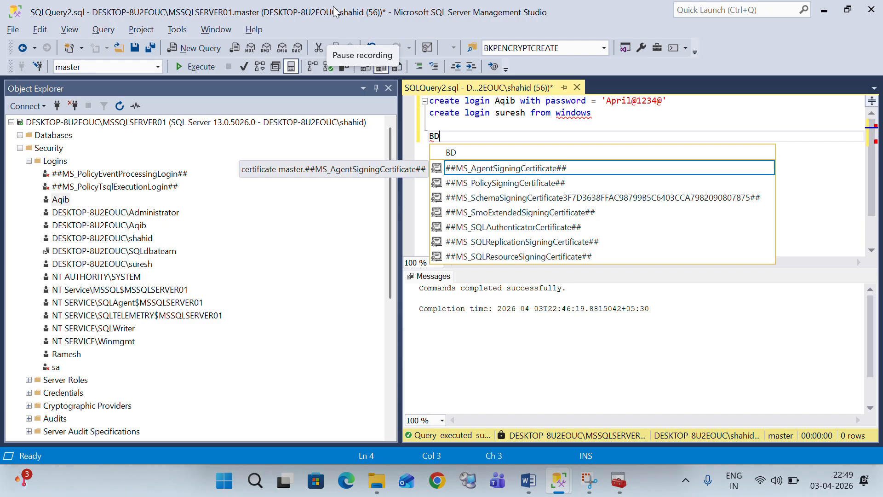
# Edit the text on line 4 of the query, then return to the Login Properties window
pyautogui.click(362, 18)
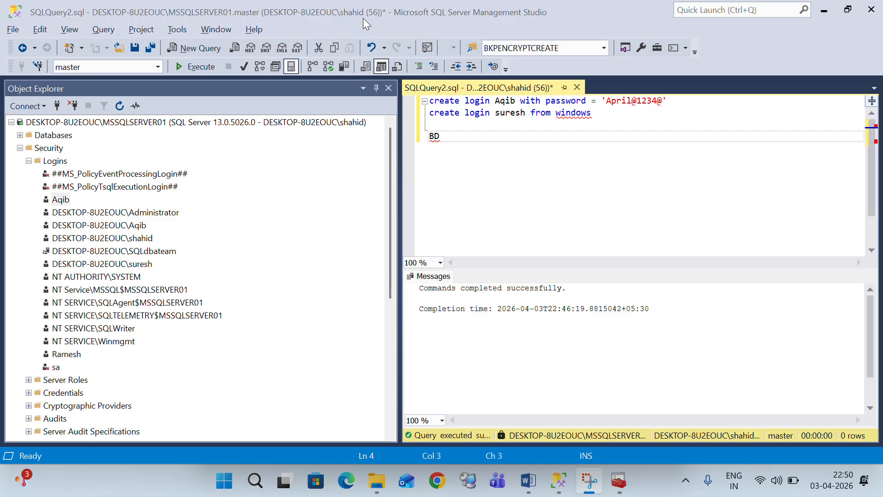
pyautogui.click(523, 141)
pyautogui.write('^2')
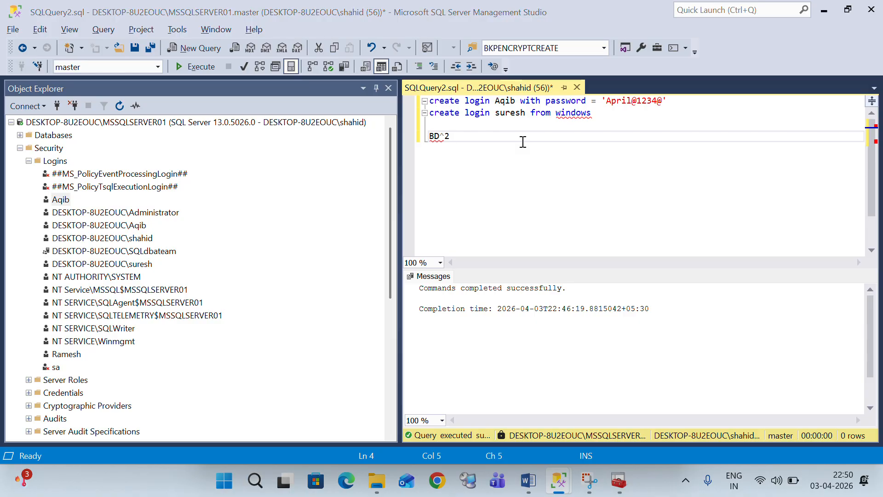
pyautogui.moveTo(623, 491)
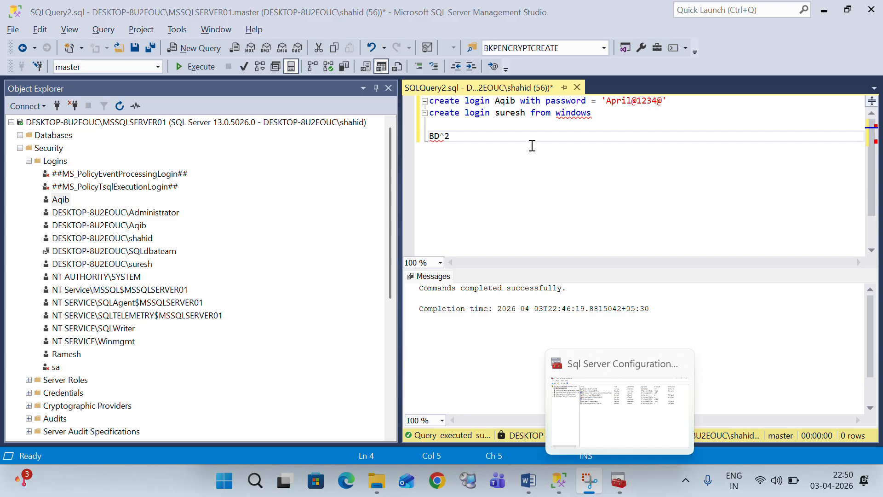
pyautogui.click(460, 134)
pyautogui.write('P')
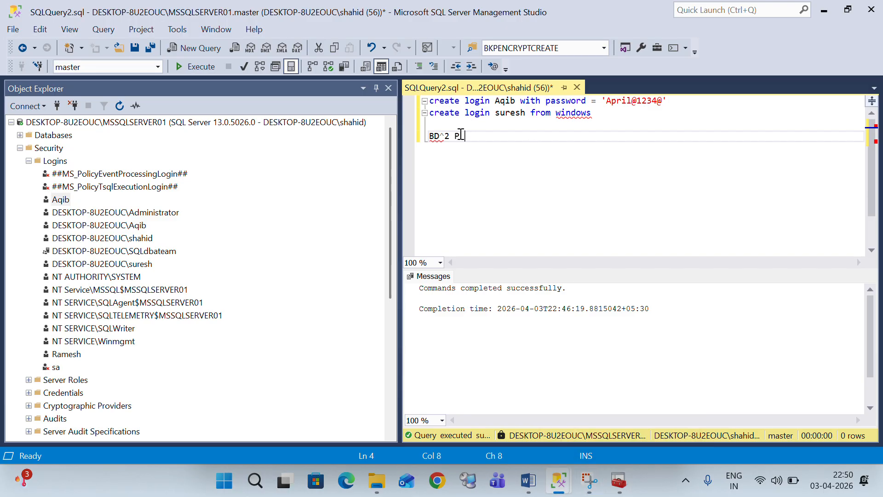
pyautogui.write(' S4')
pyautogui.moveTo(479, 136); pyautogui.dragTo(400, 144)
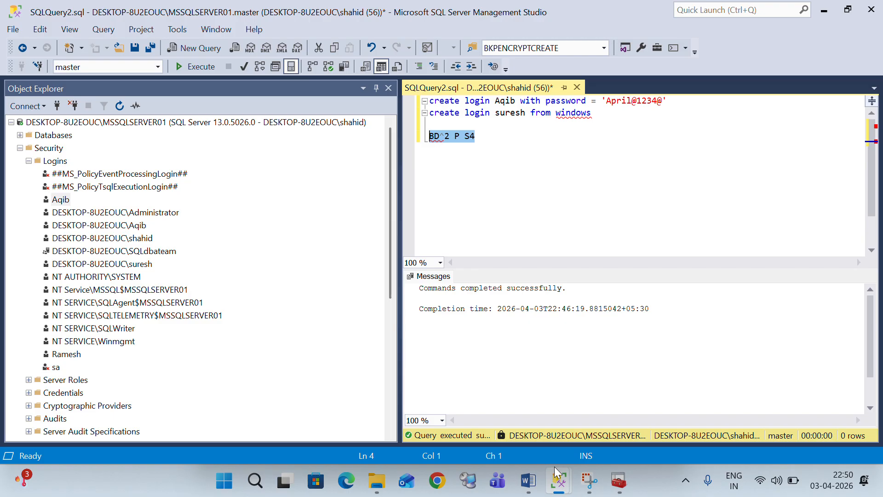
pyautogui.click(503, 180)
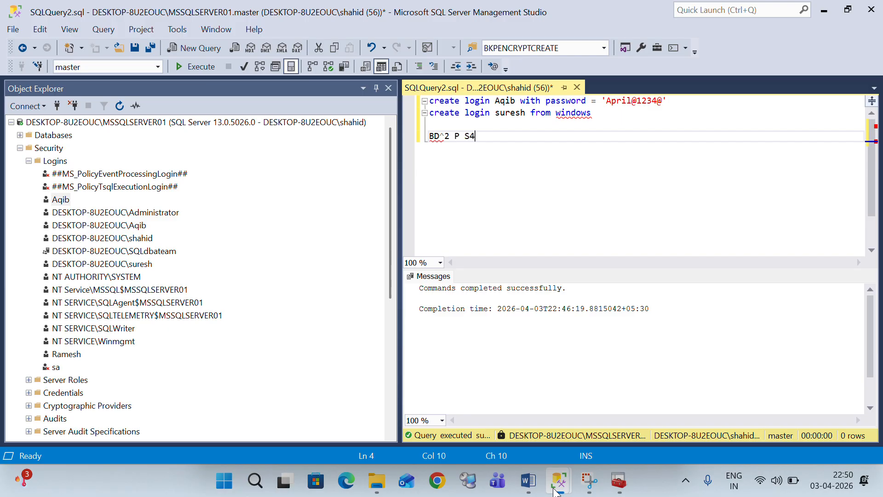
pyautogui.moveTo(559, 480)
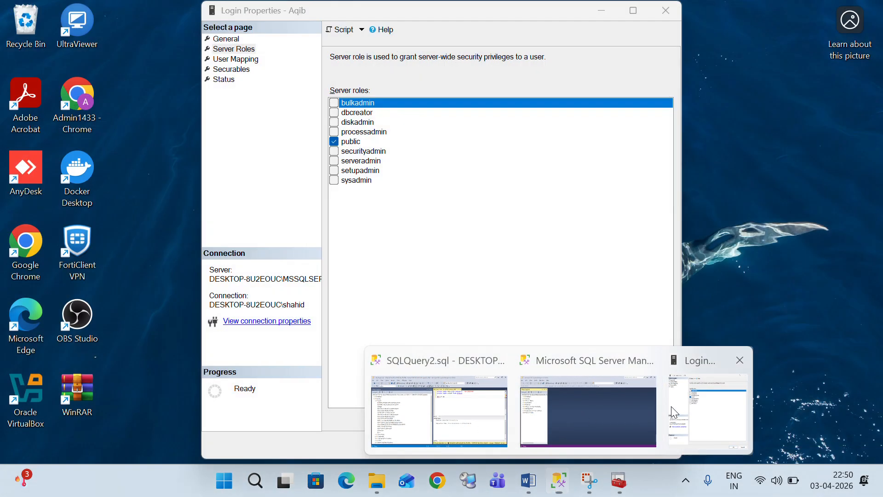
pyautogui.click(672, 406)
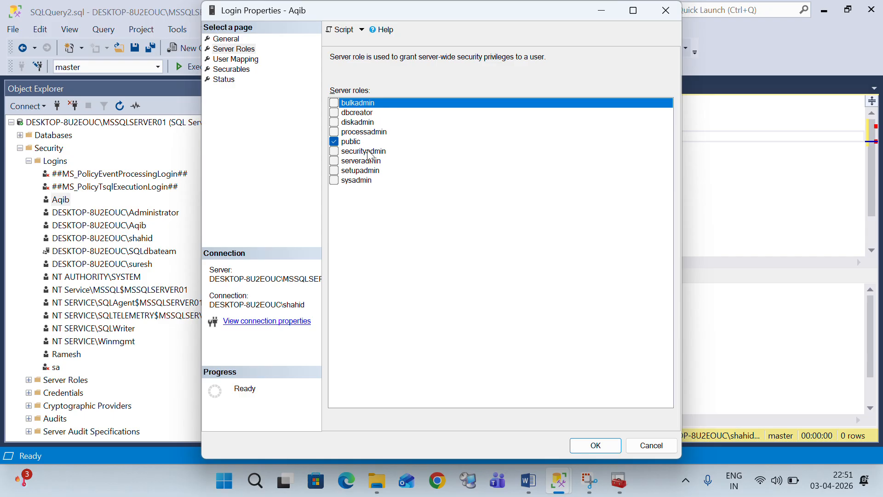
pyautogui.click(369, 107)
pyautogui.click(339, 106)
# Grant the sysadmin server role to the SQL login and confirm the change
pyautogui.click(339, 182)
pyautogui.click(335, 180)
pyautogui.press('Return')
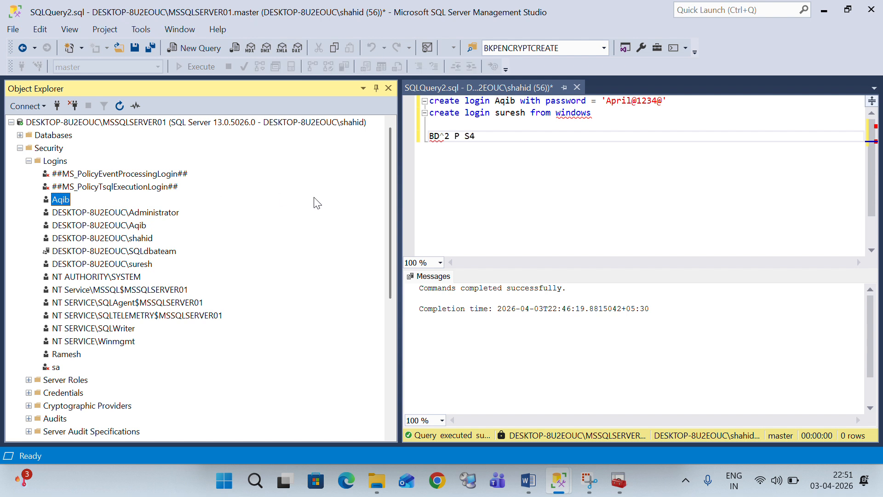
# Show the Server Roles page in the connected Windows login's properties
pyautogui.click(624, 151)
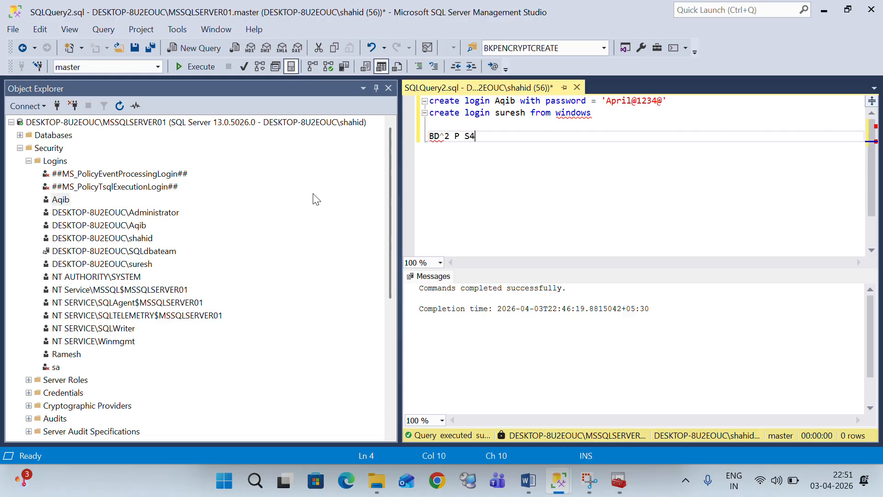
pyautogui.scroll(-4, 112, 204)
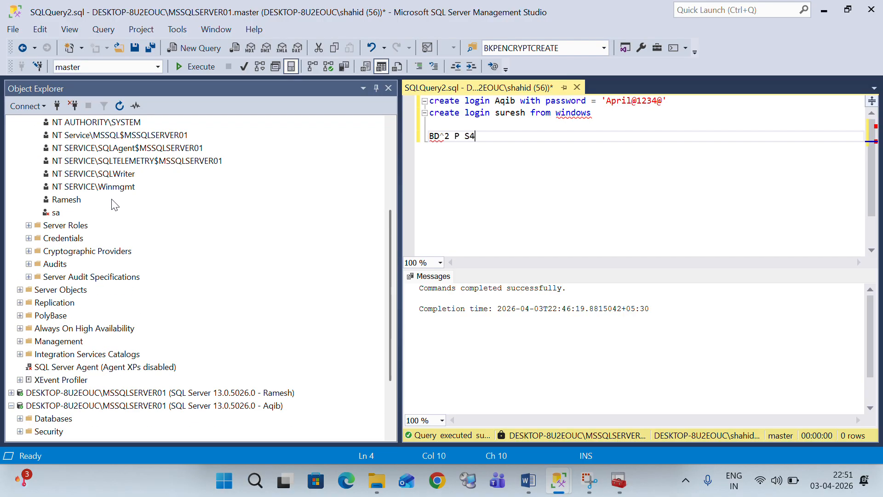
pyautogui.scroll(4, 119, 227)
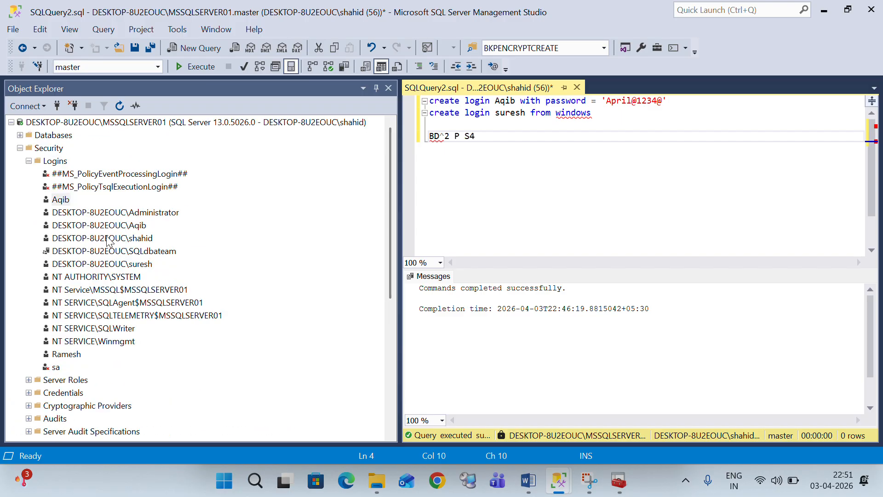
pyautogui.rightClick(108, 239)
pyautogui.click(144, 382)
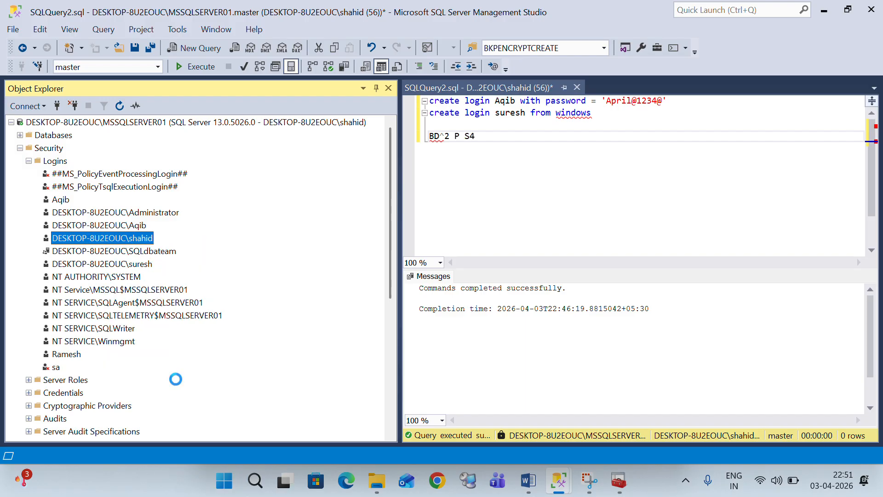
pyautogui.click(244, 50)
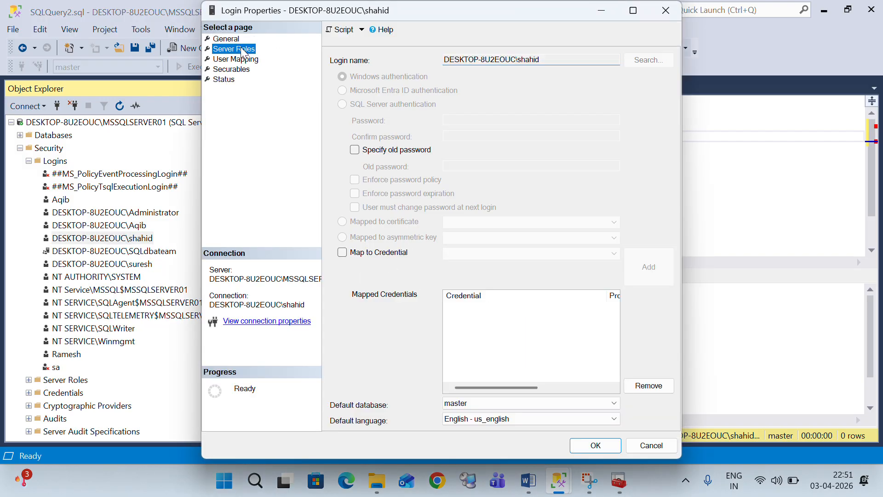